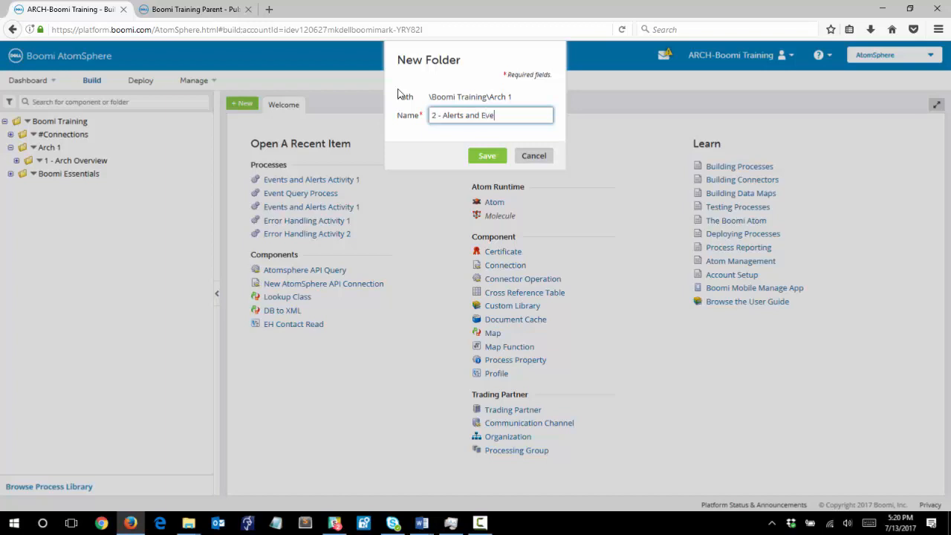
Step: Create the folder 2 - Alerts and Events under Arch 1, then a subfolder Activity 1 inside it
left_click(479, 156)
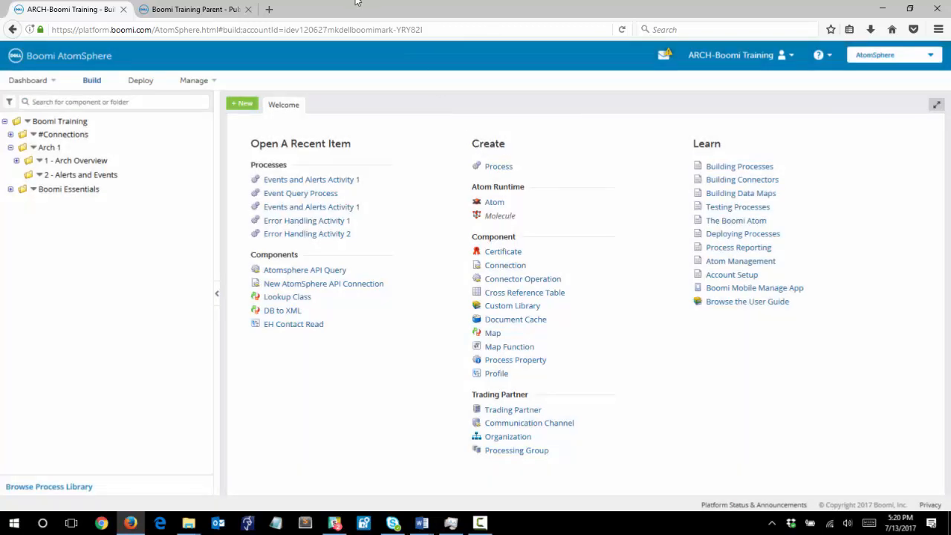
right_click(37, 179)
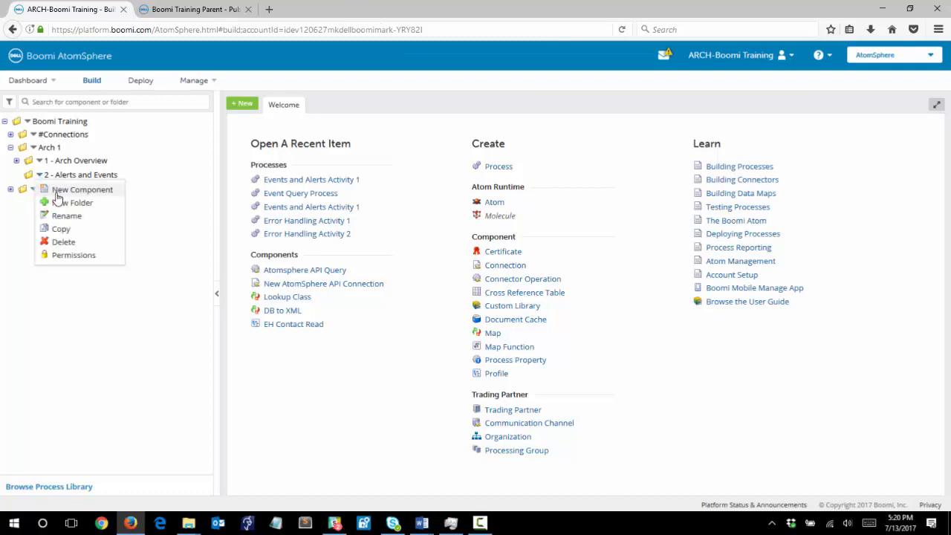
left_click(64, 203)
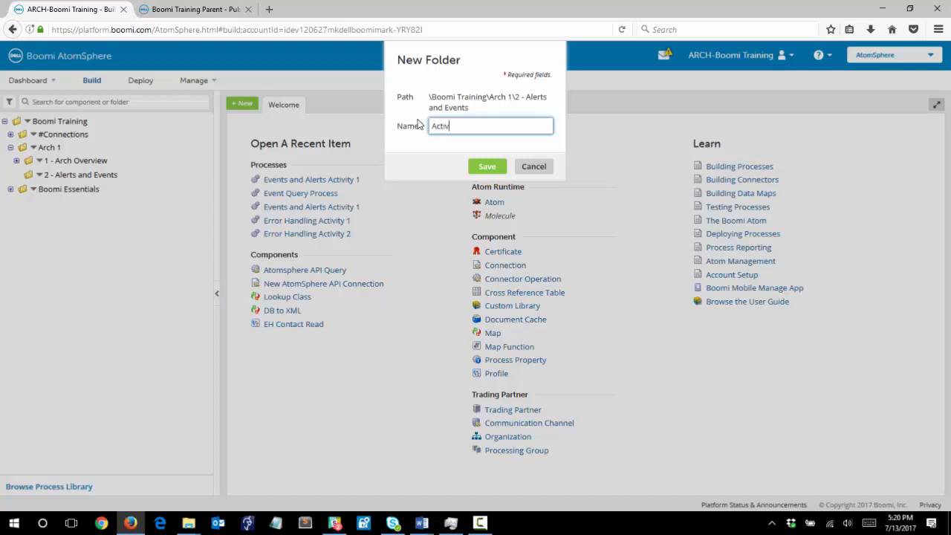
left_click(487, 167)
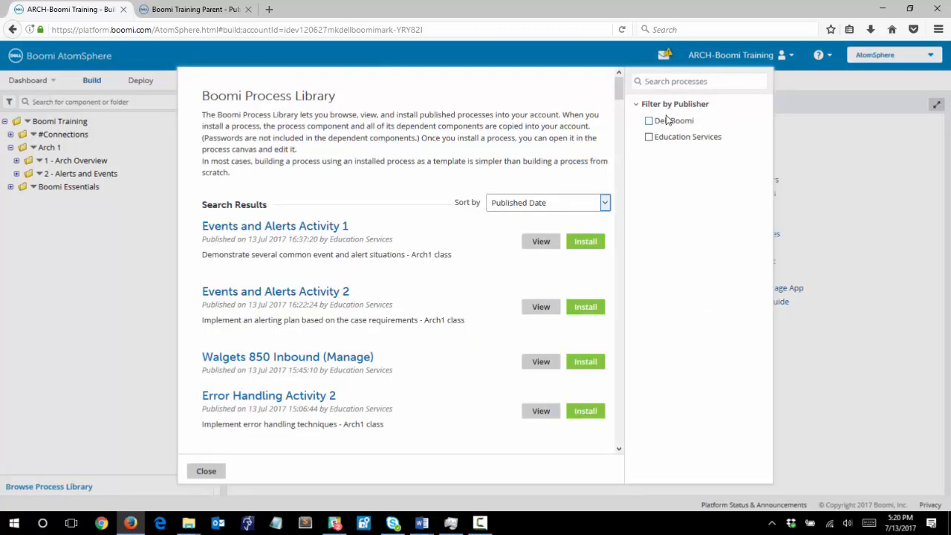
Step: Search the process library for arch1 and install Events and Alerts Activity 1 into the Arch 1\2 - Alerts and Events\Activity 1 folder
left_click(669, 82)
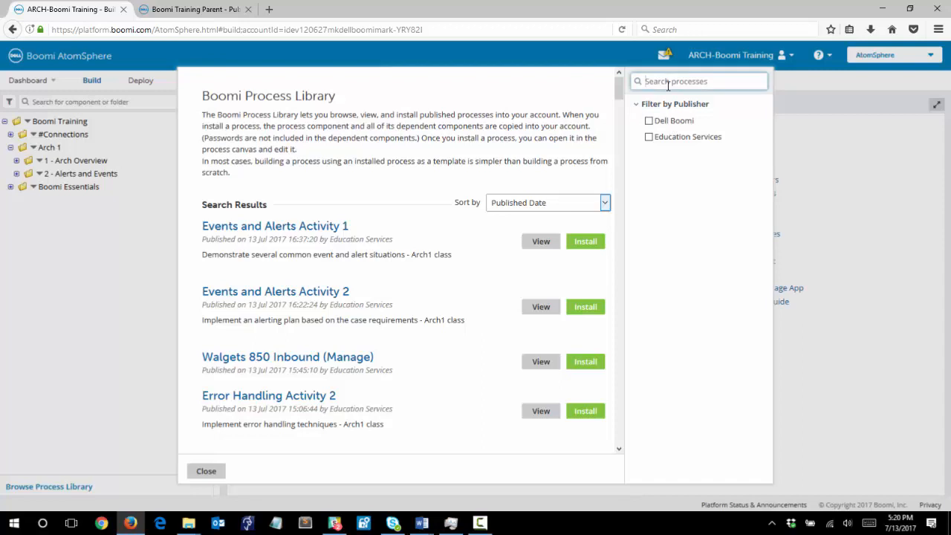
type("arch")
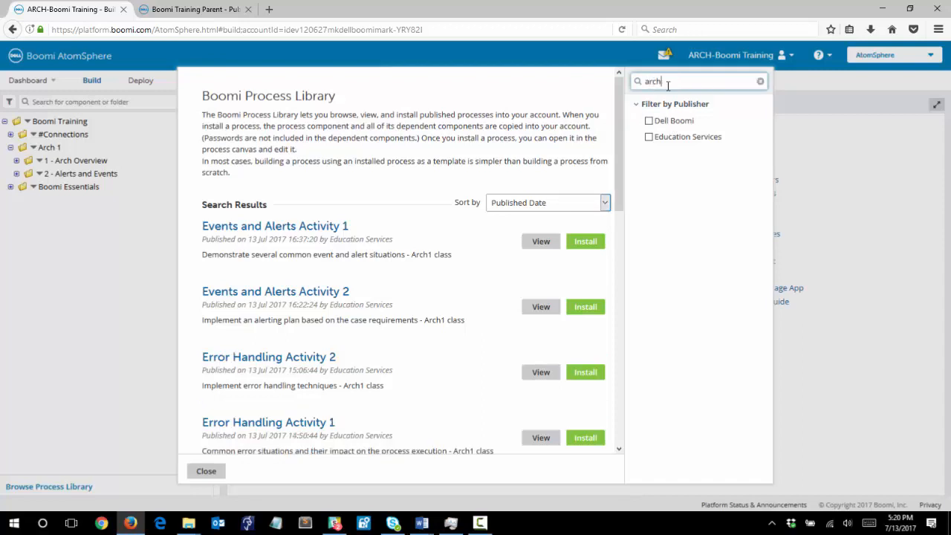
type("1")
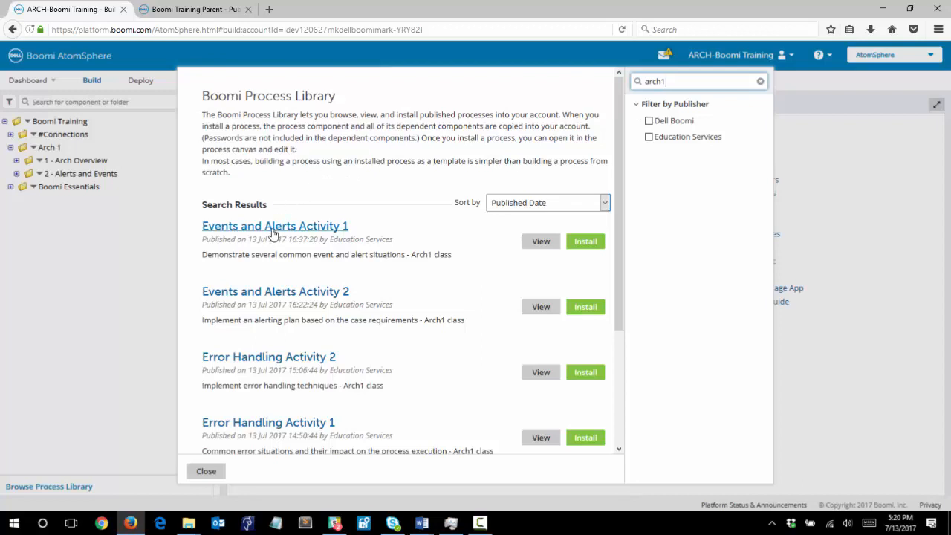
left_click(595, 243)
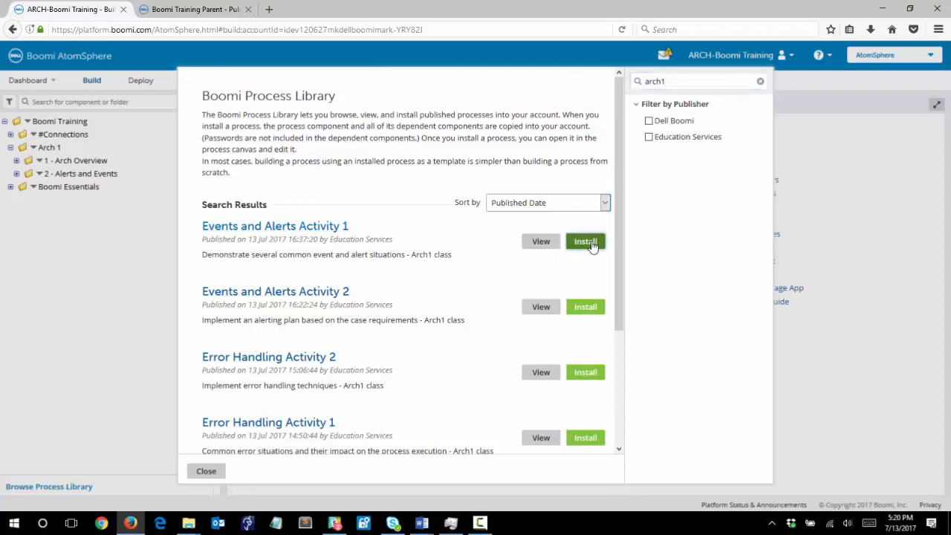
left_click(482, 159)
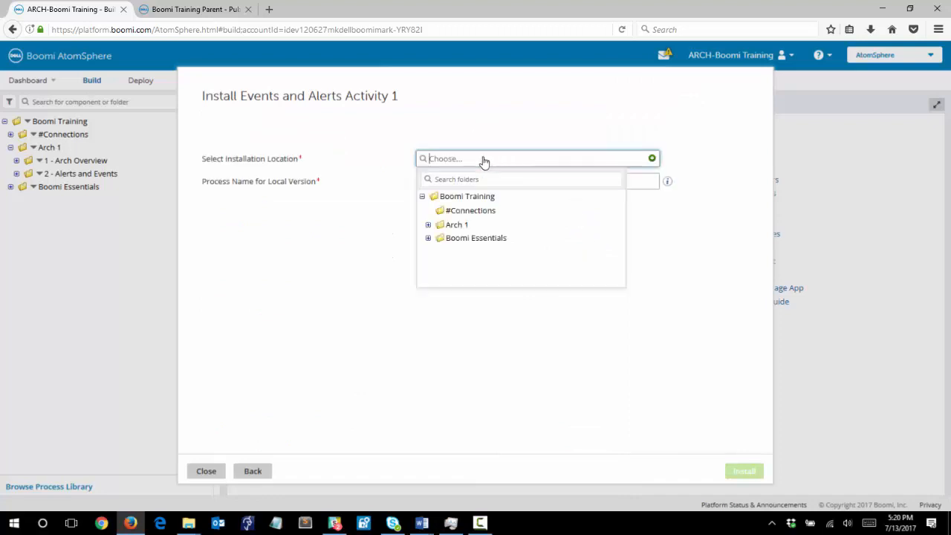
left_click(429, 225)
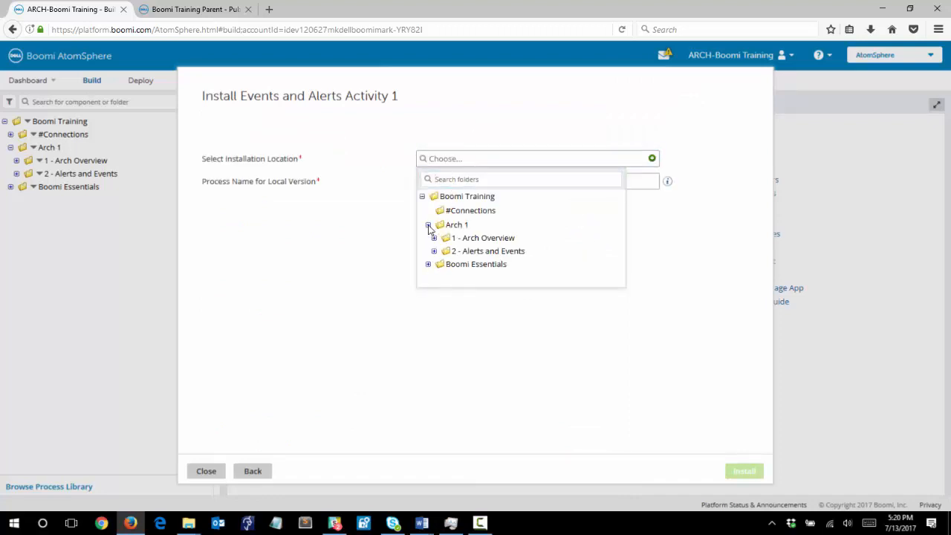
left_click(435, 252)
left_click(458, 265)
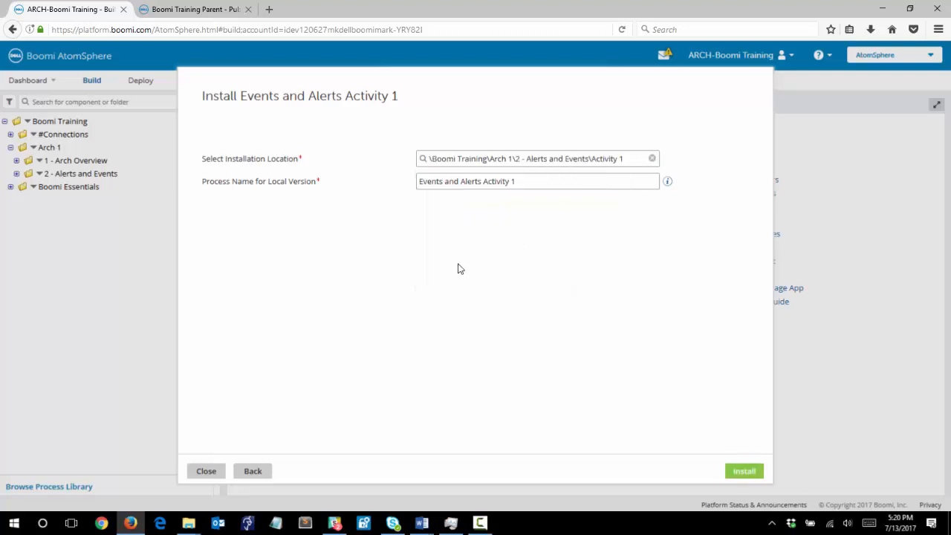
left_click(745, 472)
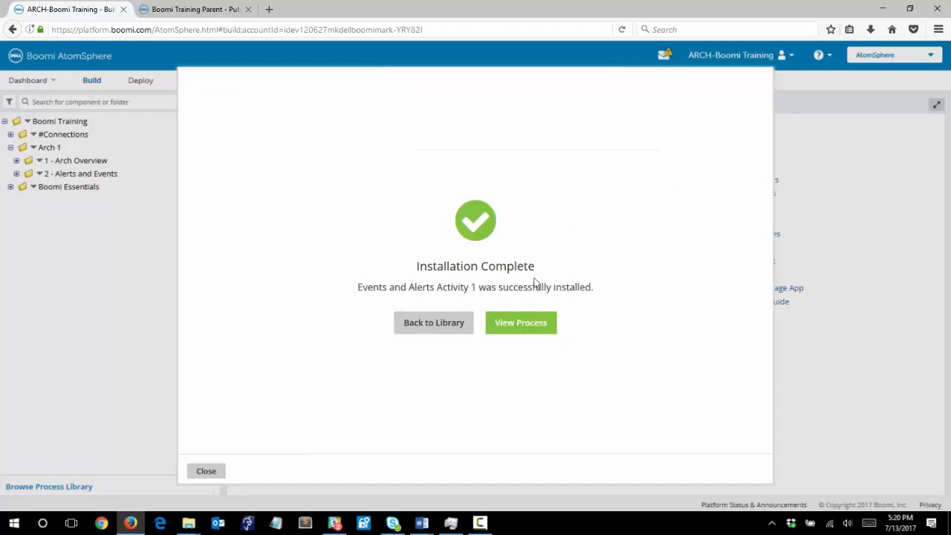
Step: Open the installed process and narrow the component explorer, collapsing the Arch 1 folder
left_click(520, 326)
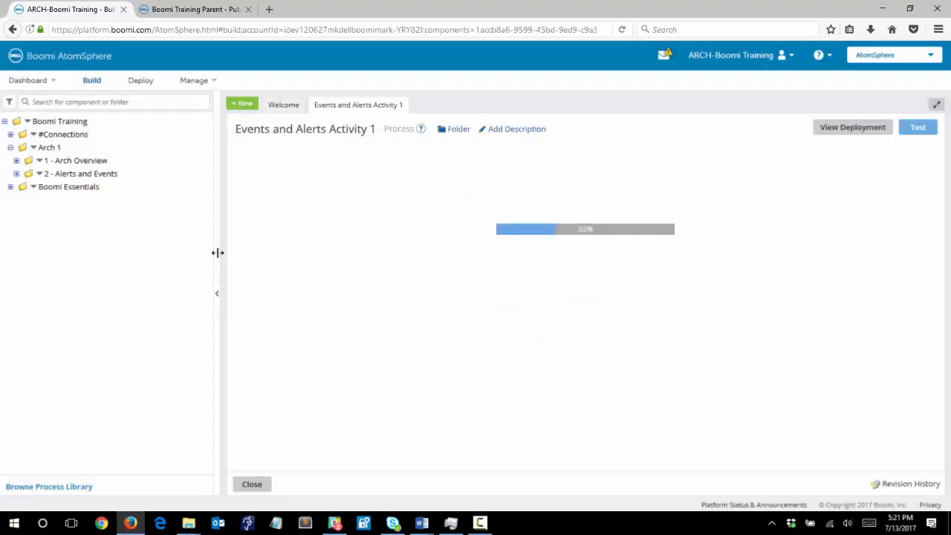
left_click_drag(211, 249, 192, 249)
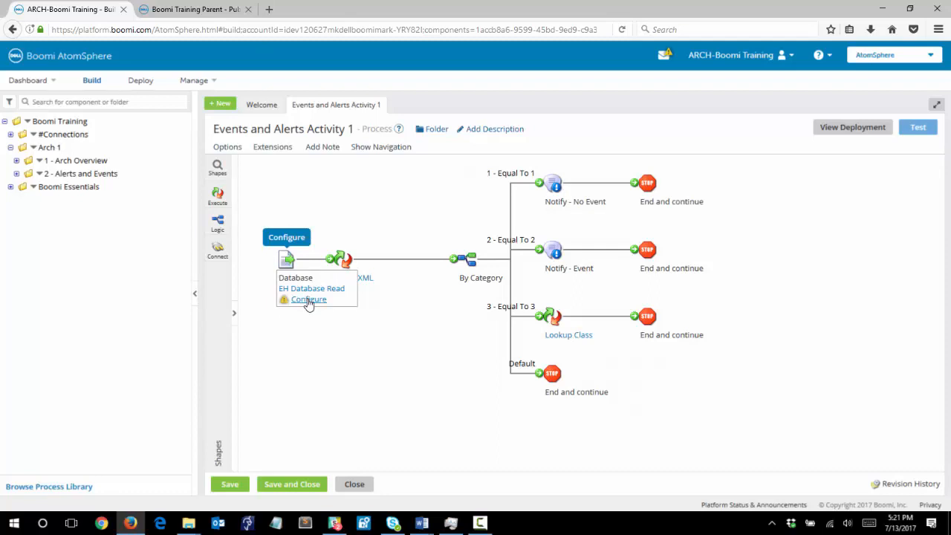
left_click(11, 147)
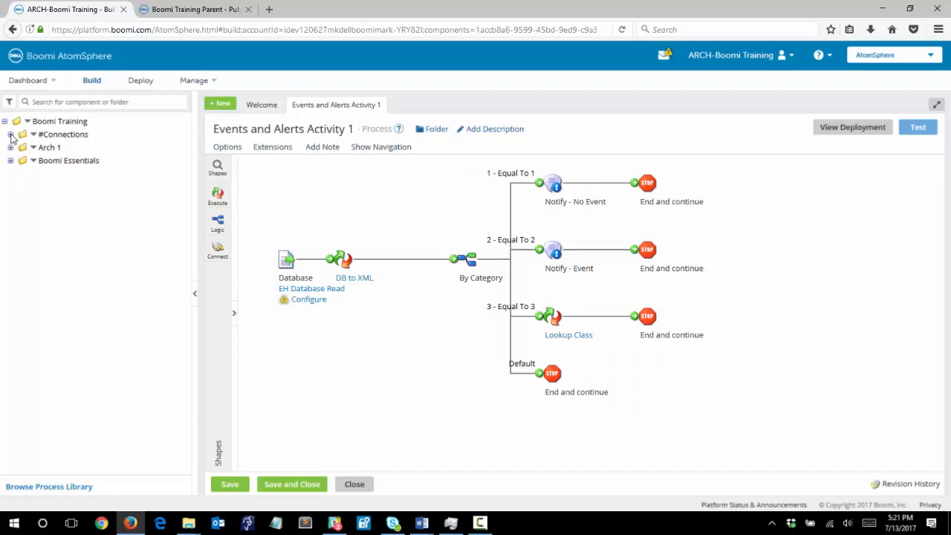
Step: Configure the Database start shape's connection as Boomi Training (MySQL), confirm, and save the process
left_click(309, 300)
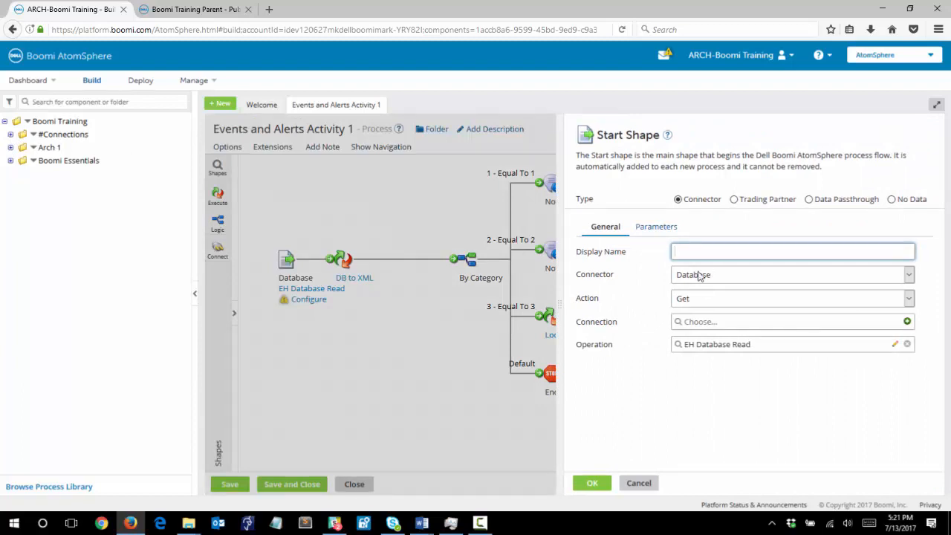
left_click(711, 325)
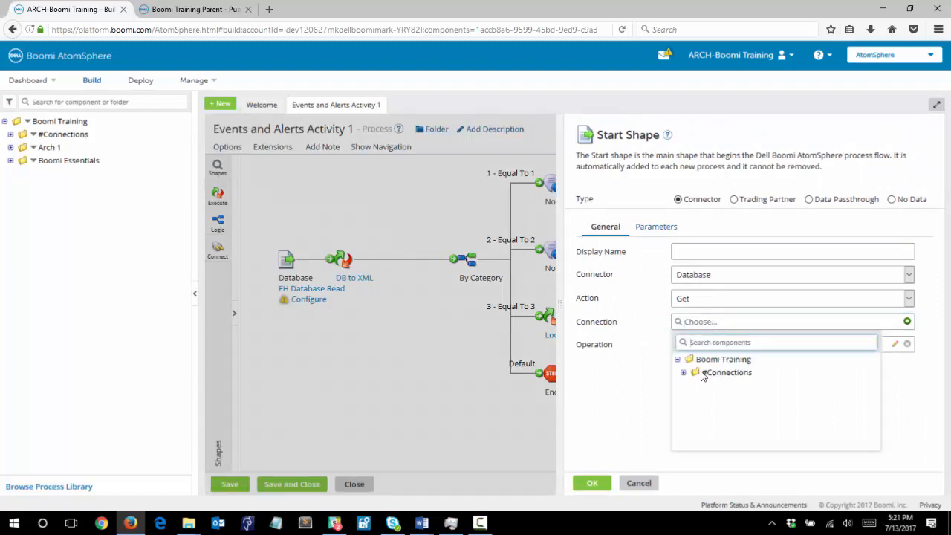
left_click(683, 374)
left_click(730, 389)
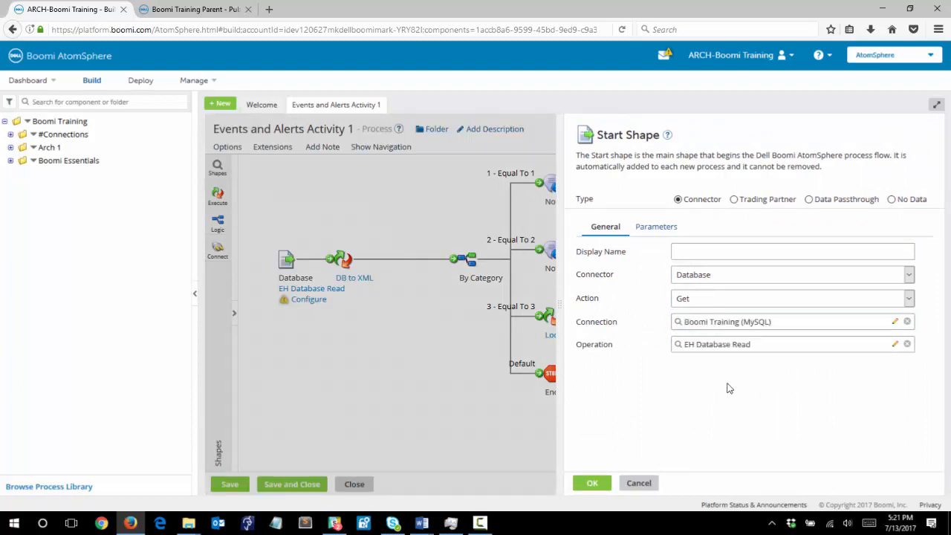
left_click(596, 484)
left_click(237, 484)
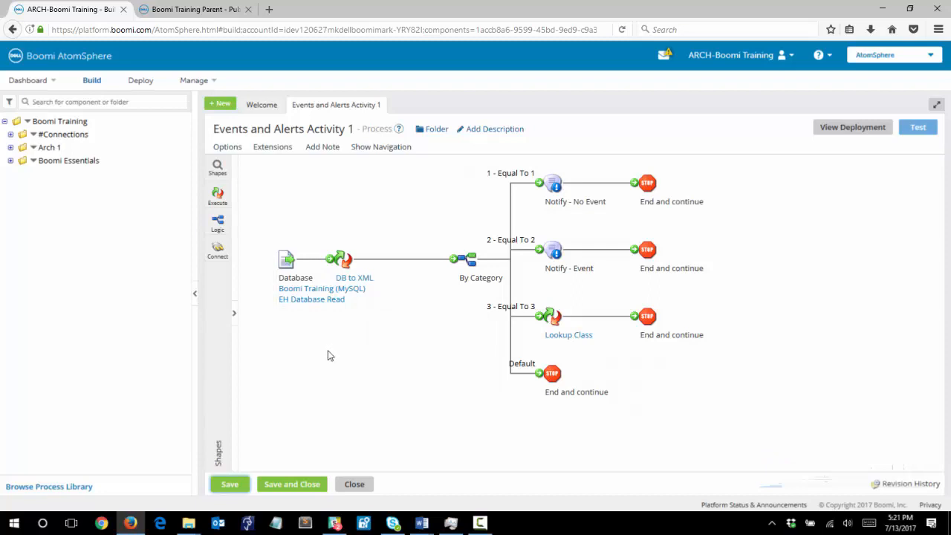
Step: Open the DB to XML map and expand the source Fields to examine the mappings
mouse_move(287, 260)
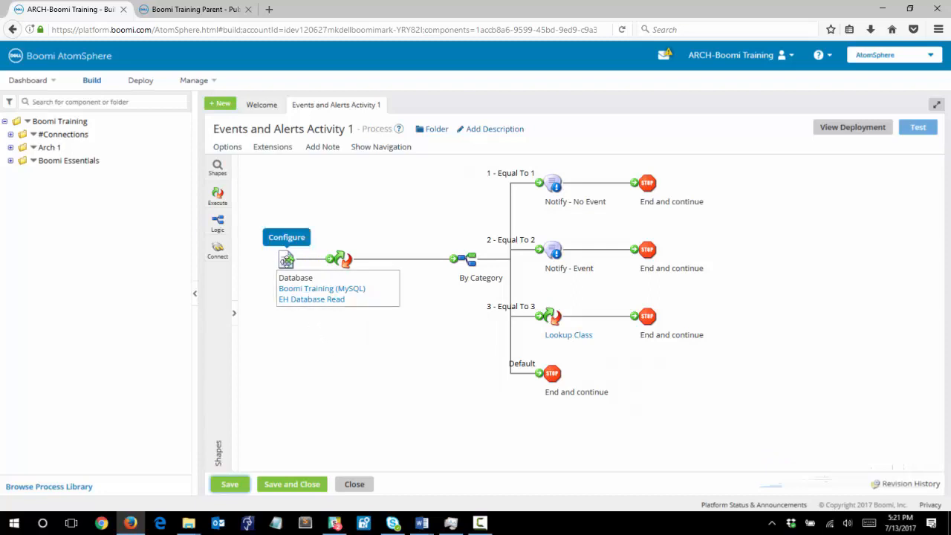
left_click(371, 278)
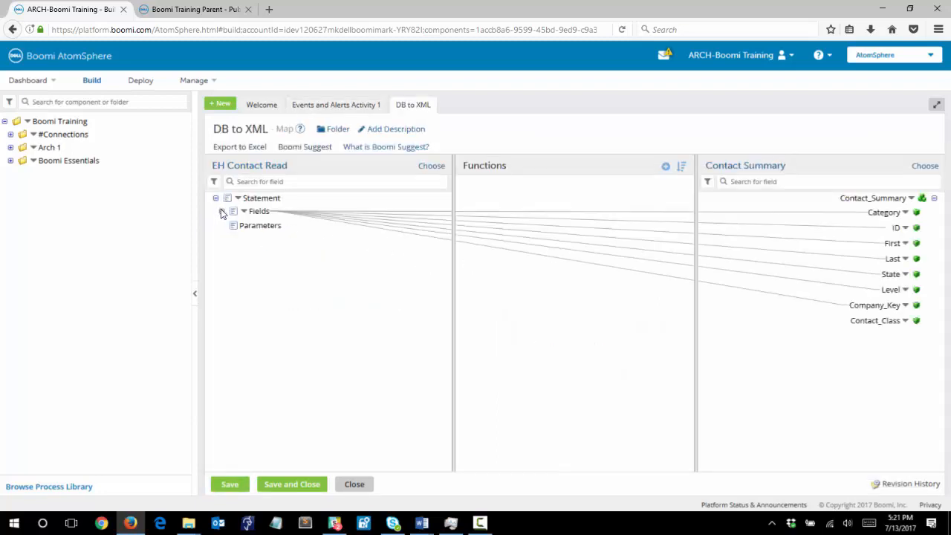
left_click(222, 212)
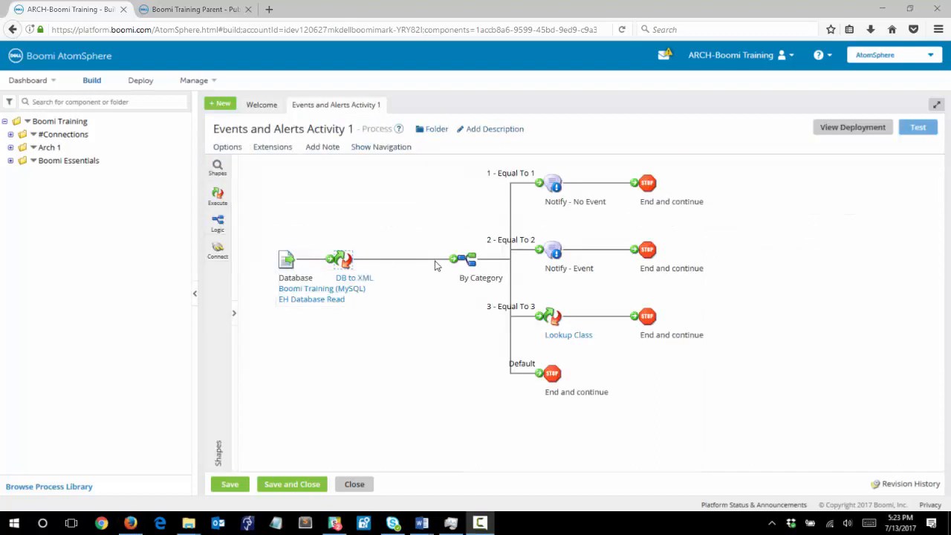
Step: Open the By Category route shape's settings and close them
mouse_move(466, 259)
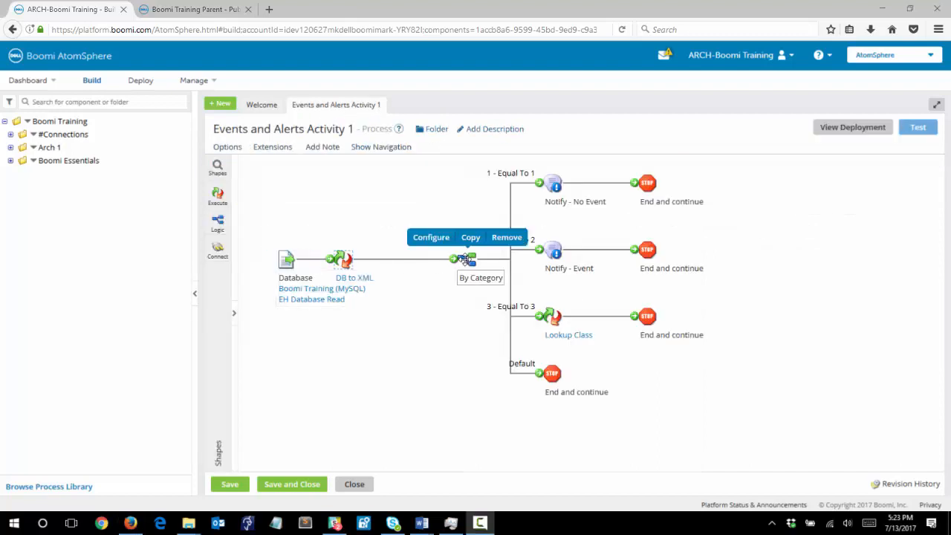
left_click(467, 259)
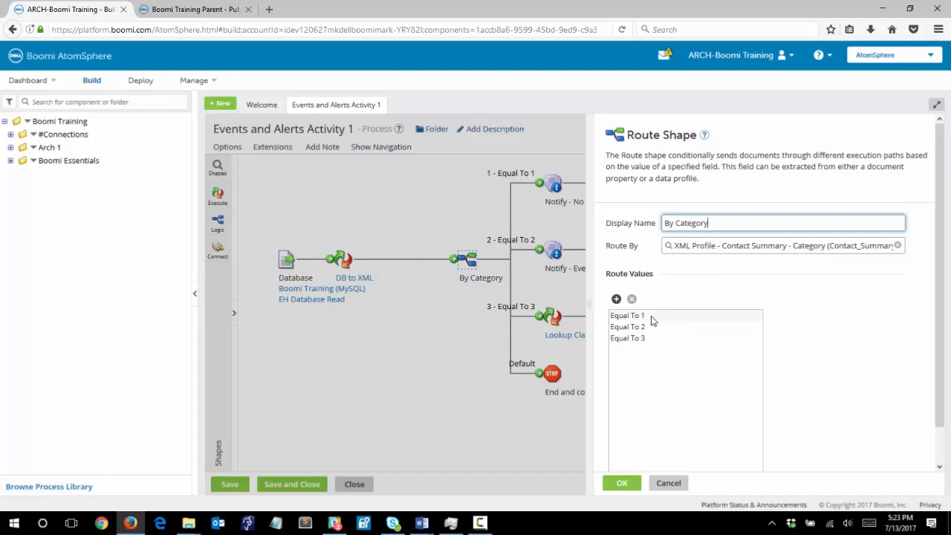
left_click(630, 484)
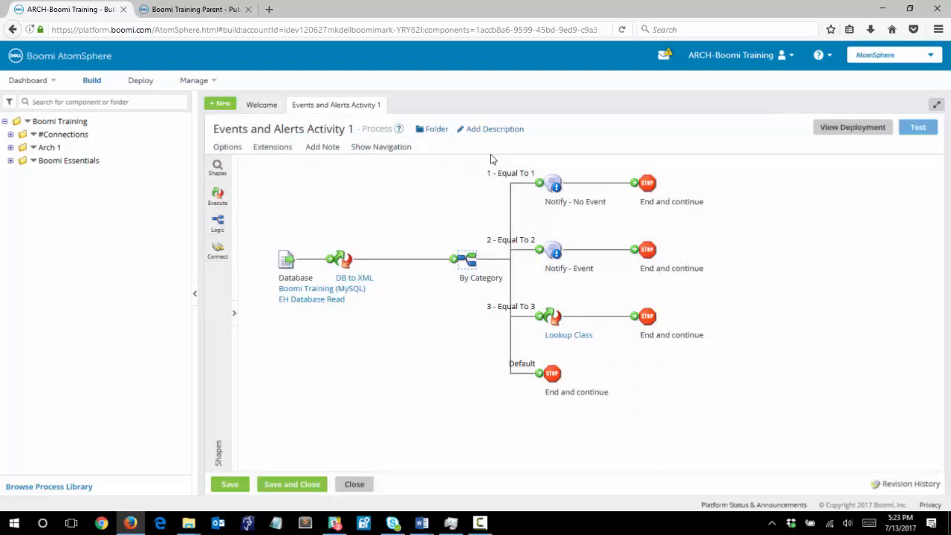
Step: Open the Notify - No Event shape's settings, scroll through them, and close them
double_click(557, 184)
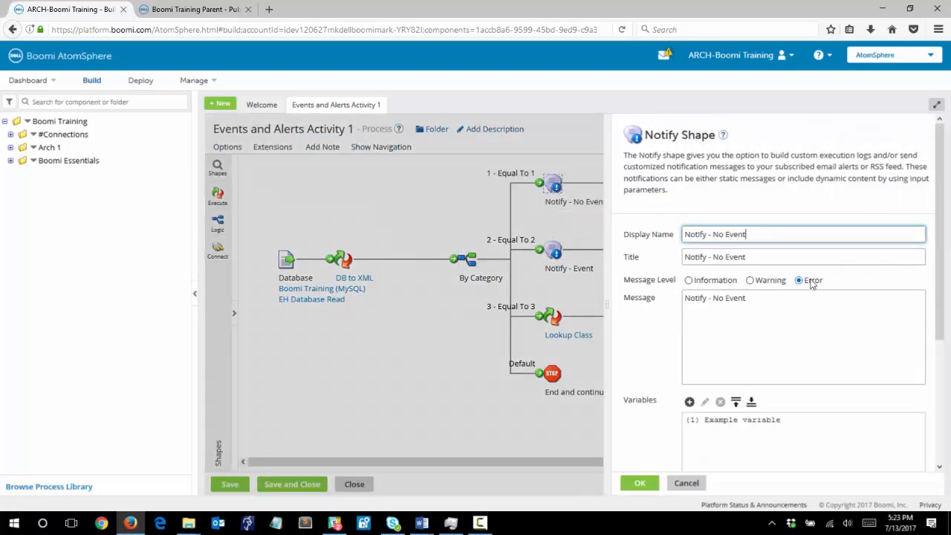
left_click_drag(941, 246, 940, 285)
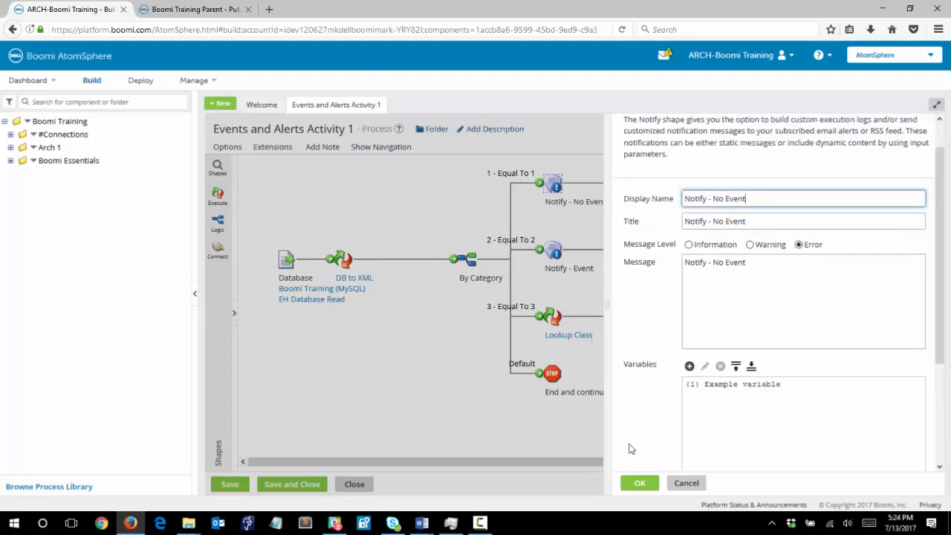
left_click(641, 484)
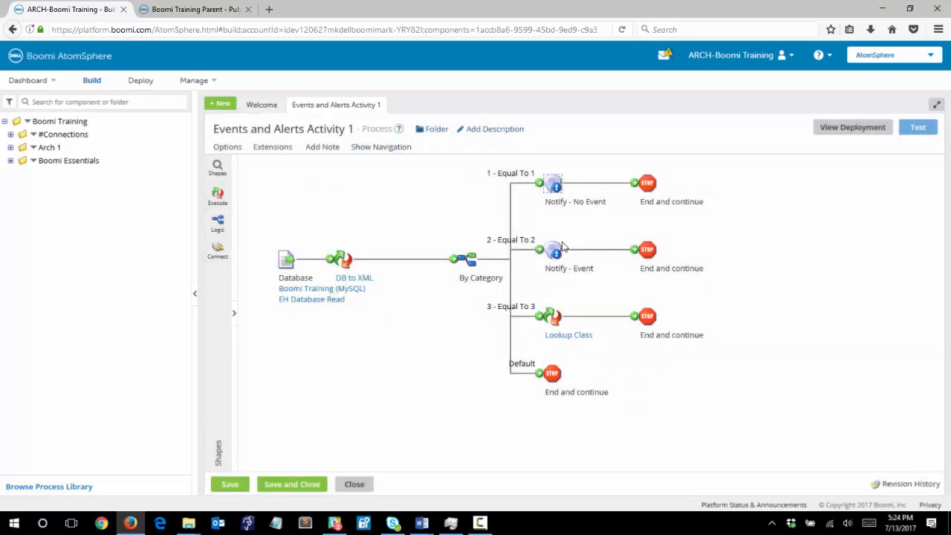
Step: Toggle the Enable Events option of the Notify - Event shape and confirm with OK
mouse_move(563, 249)
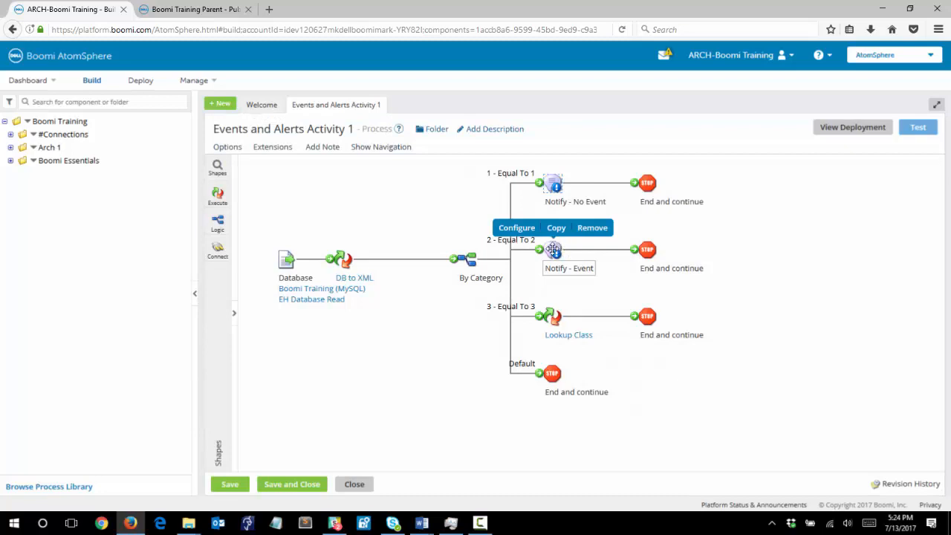
left_click(553, 250)
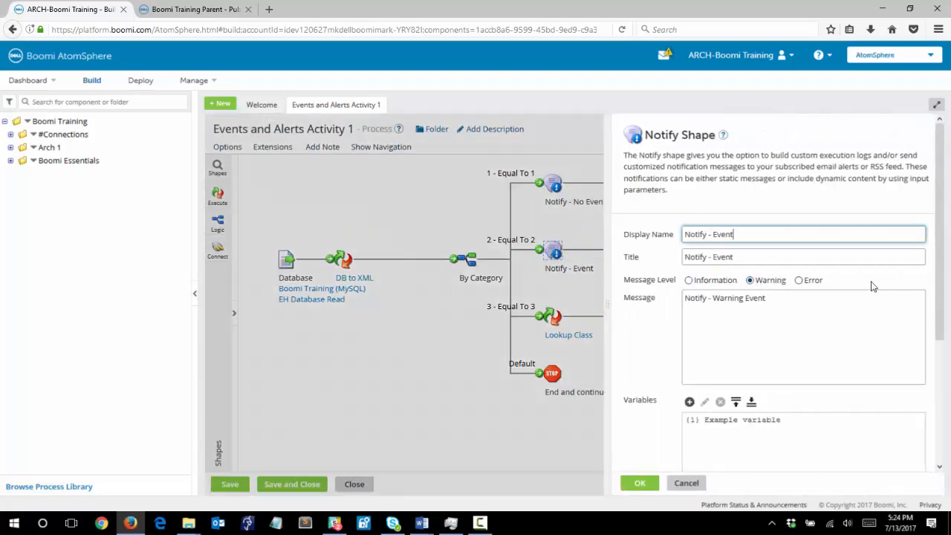
scroll(946, 327, "down", 1)
scroll(945, 325, "down", 4)
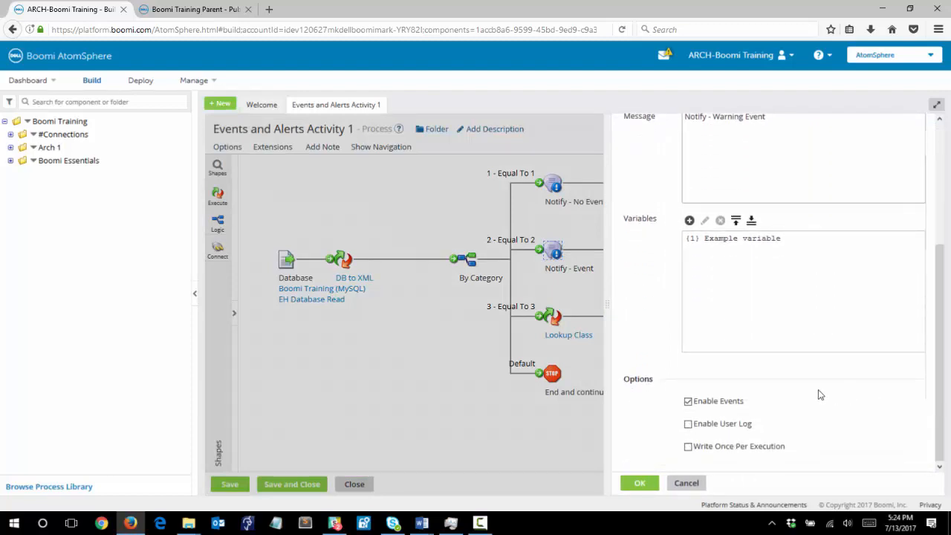
left_click(697, 405)
left_click(641, 484)
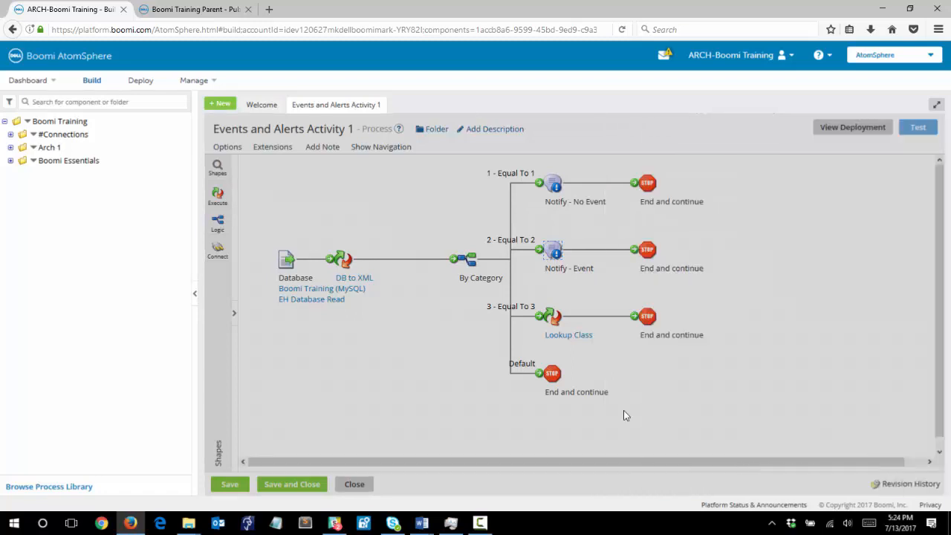
Step: Open the Lookup Class map and examine the Simple Lookup function's key-value table
left_click(560, 336)
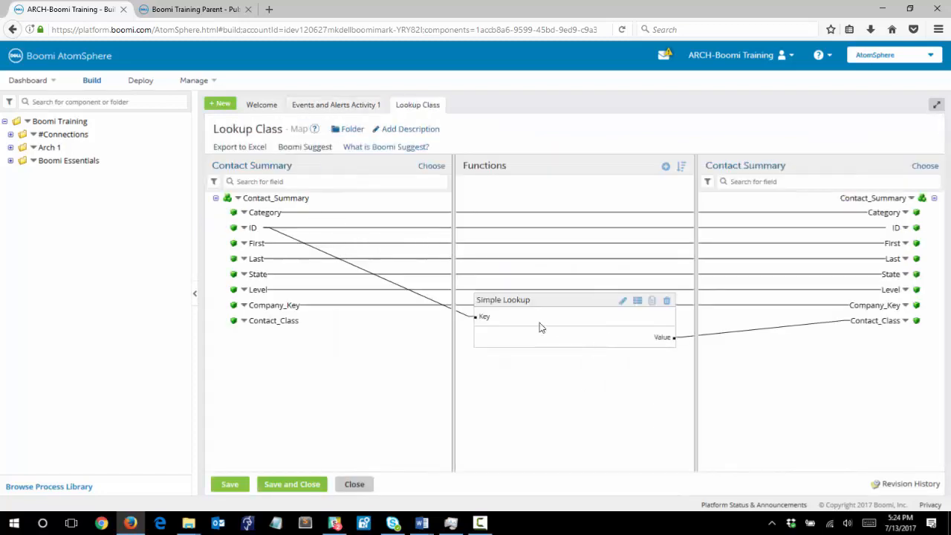
left_click(623, 302)
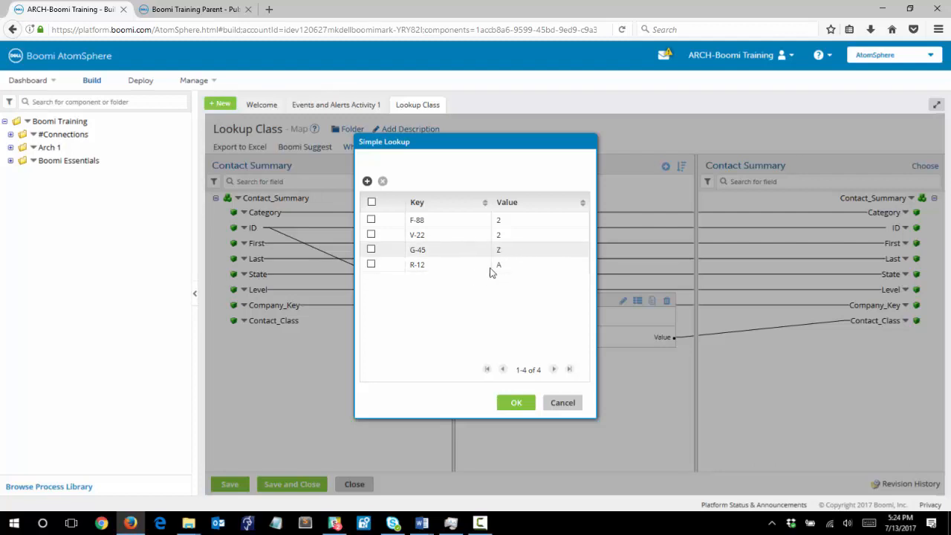
left_click(521, 404)
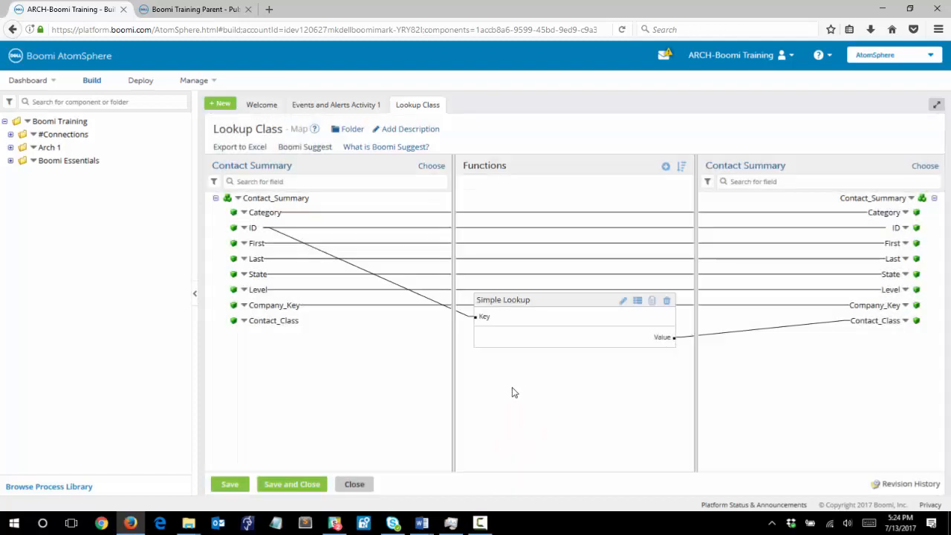
Step: Save and close the Lookup Class map
left_click(363, 484)
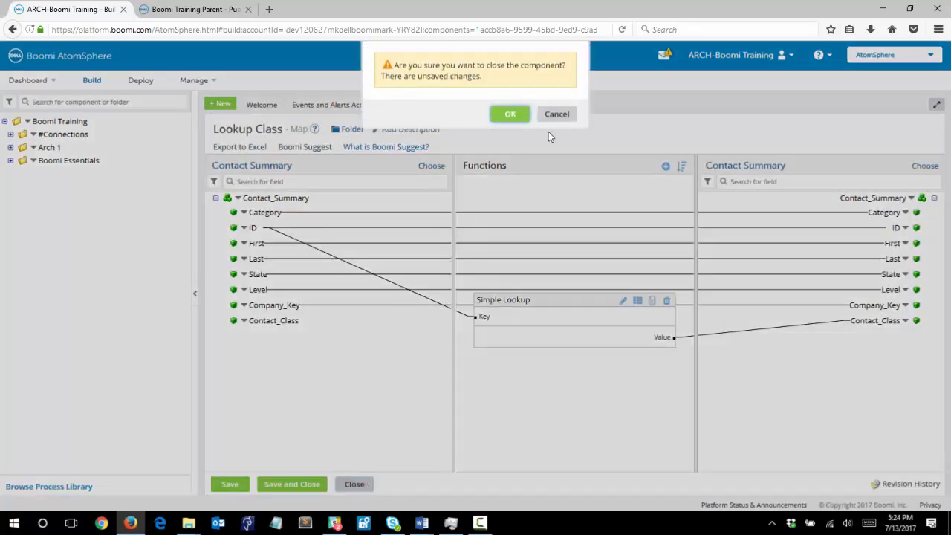
left_click(556, 117)
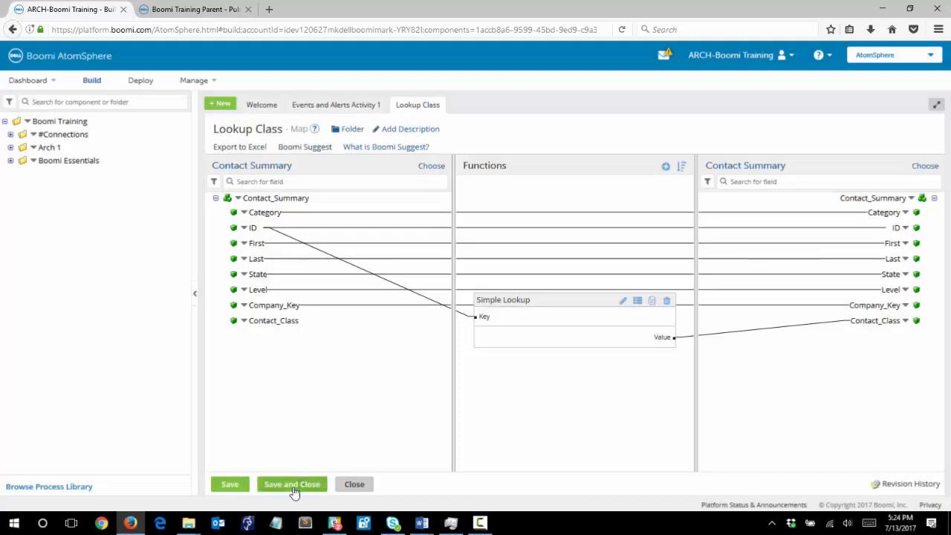
left_click(292, 485)
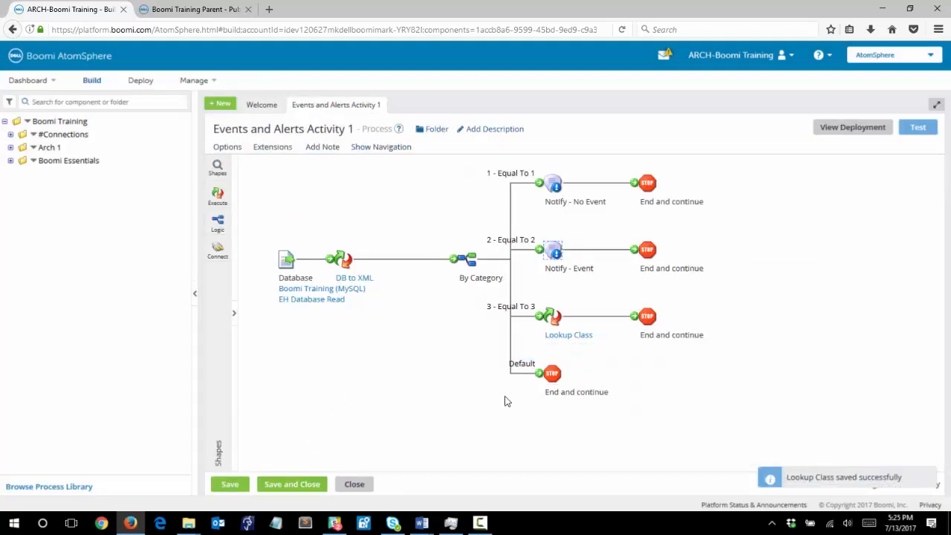
Step: Save the process and run a test of it on the Boomi Training Cloud atom
left_click(918, 131)
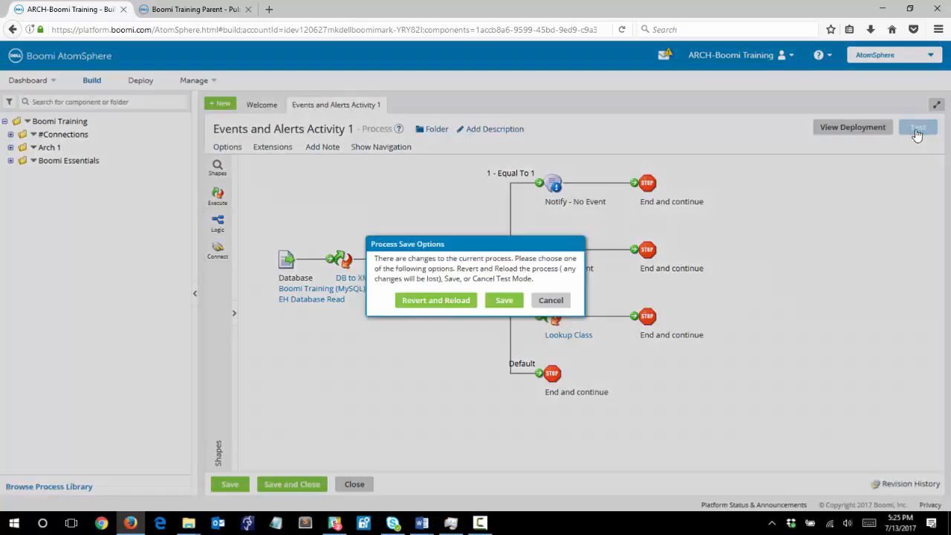
left_click(512, 301)
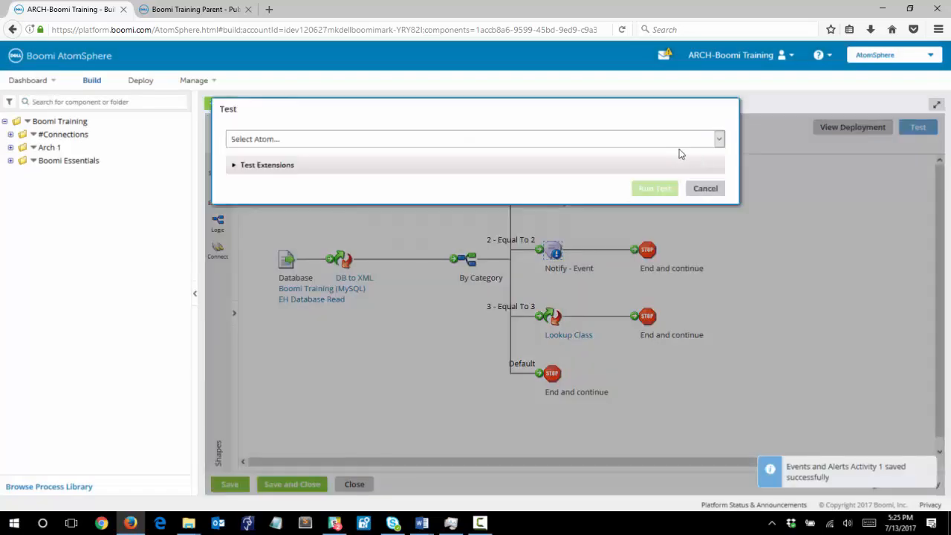
left_click(714, 140)
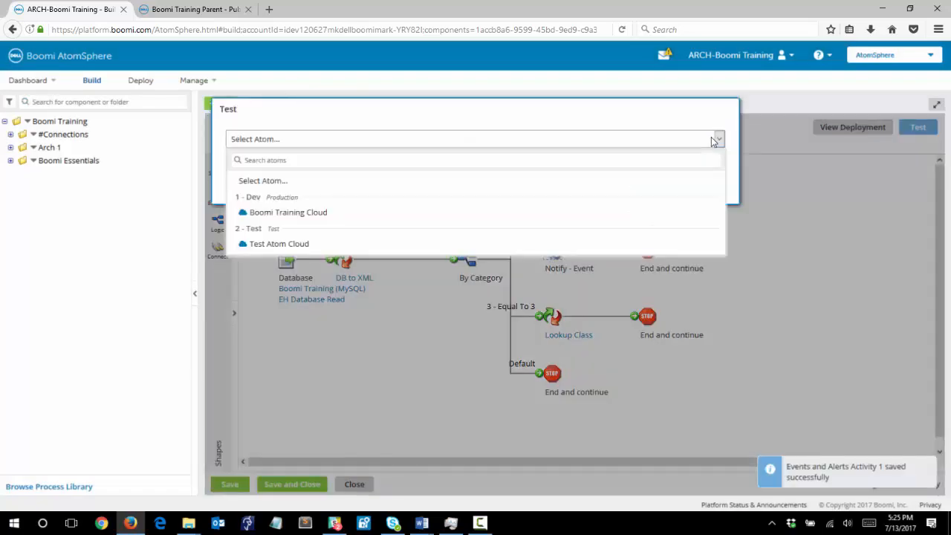
left_click(652, 213)
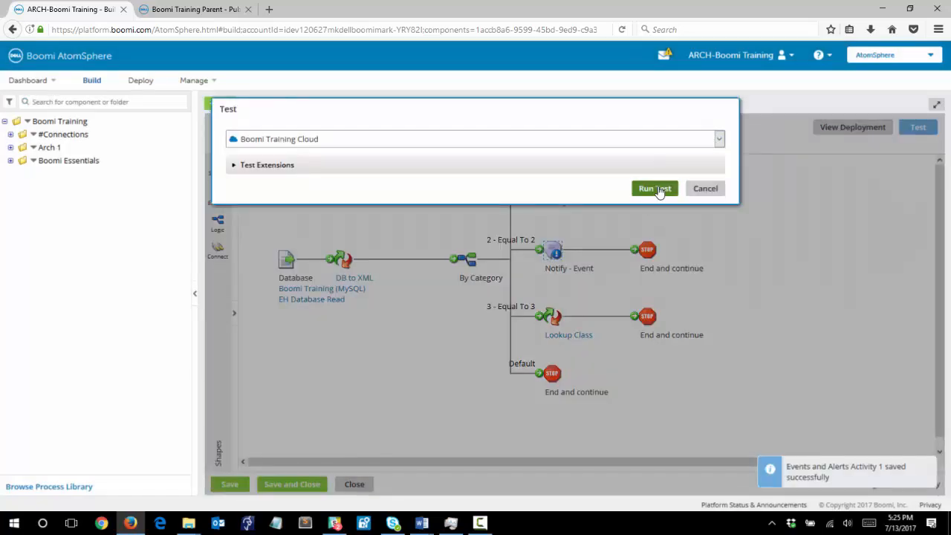
left_click(655, 190)
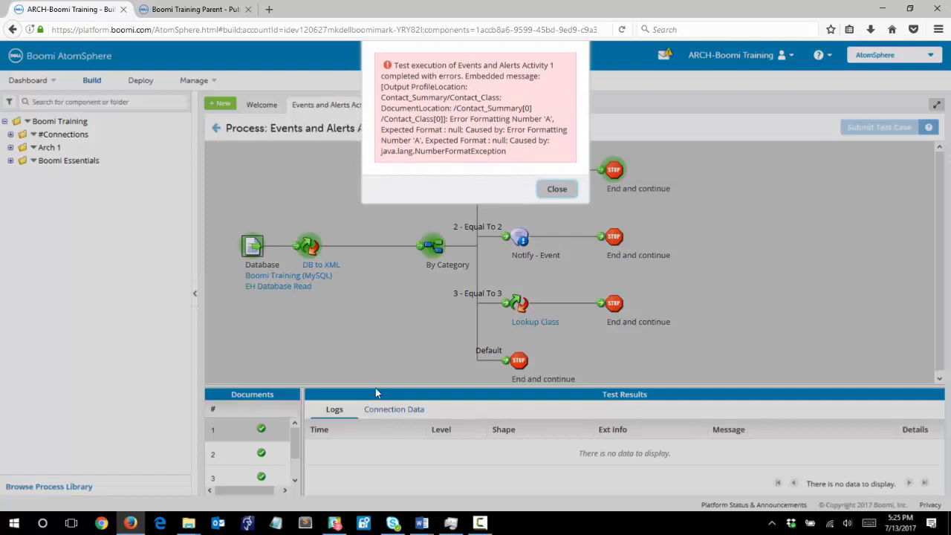
Step: Open the test's process log and set its minimum status to show to WARNING
left_click(557, 190)
left_click_drag(468, 384, 467, 354)
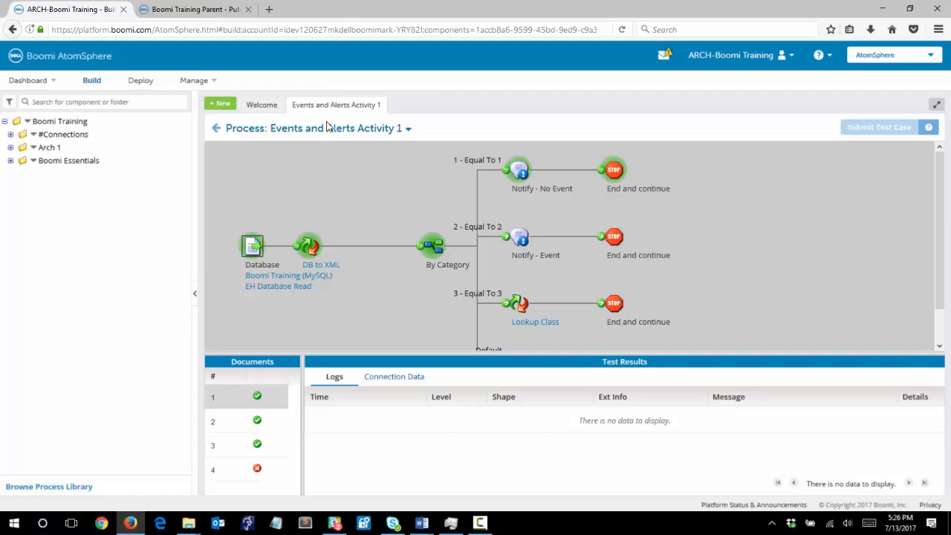
left_click(408, 130)
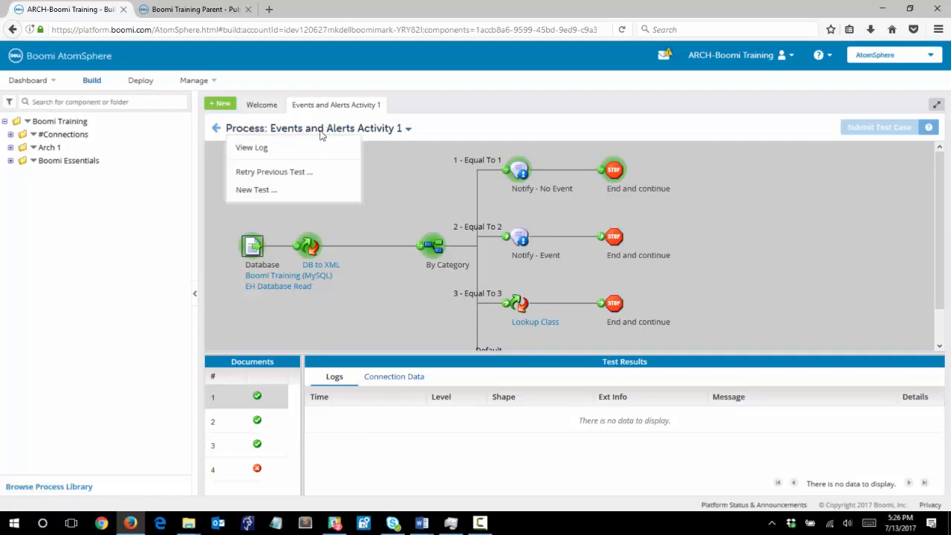
left_click(269, 149)
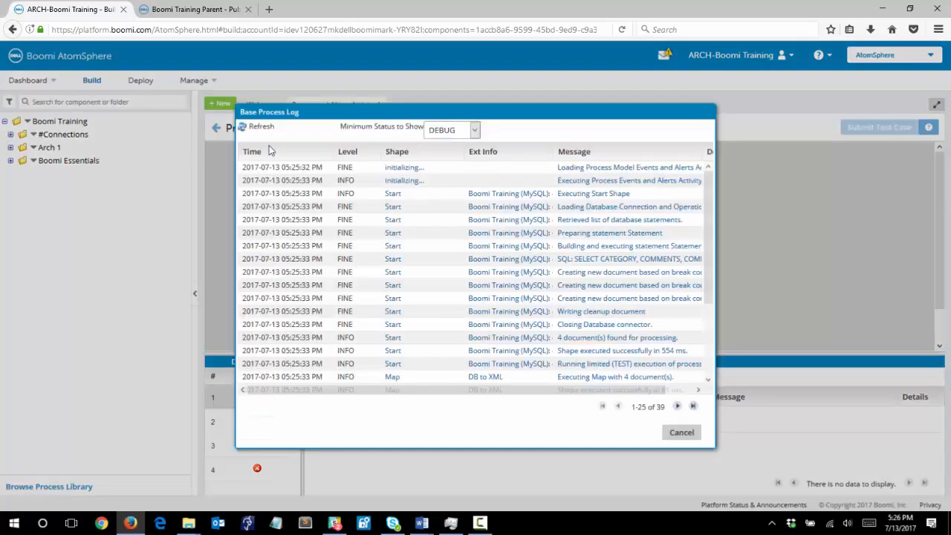
left_click(475, 134)
left_click(463, 165)
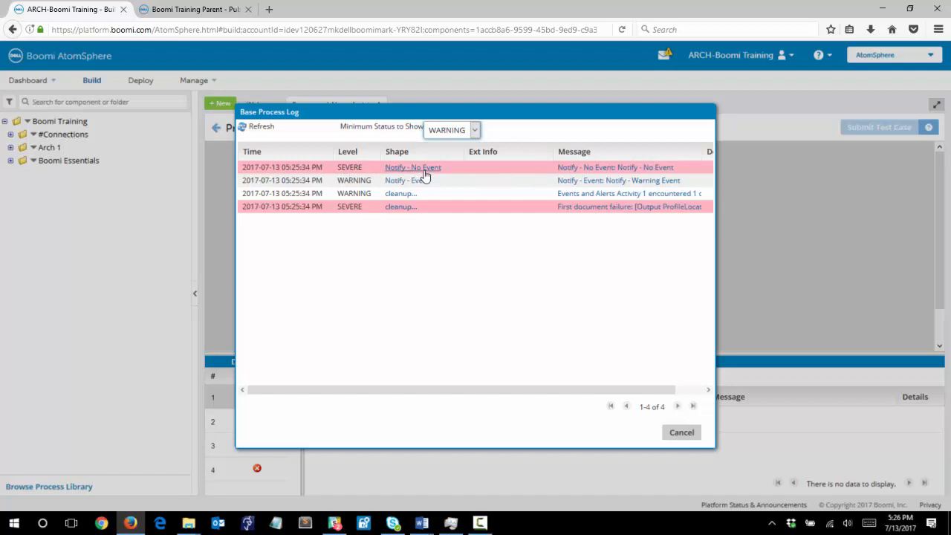
Step: Read the full message of the severe cleanup log entry, then close the message and the log
left_click(591, 213)
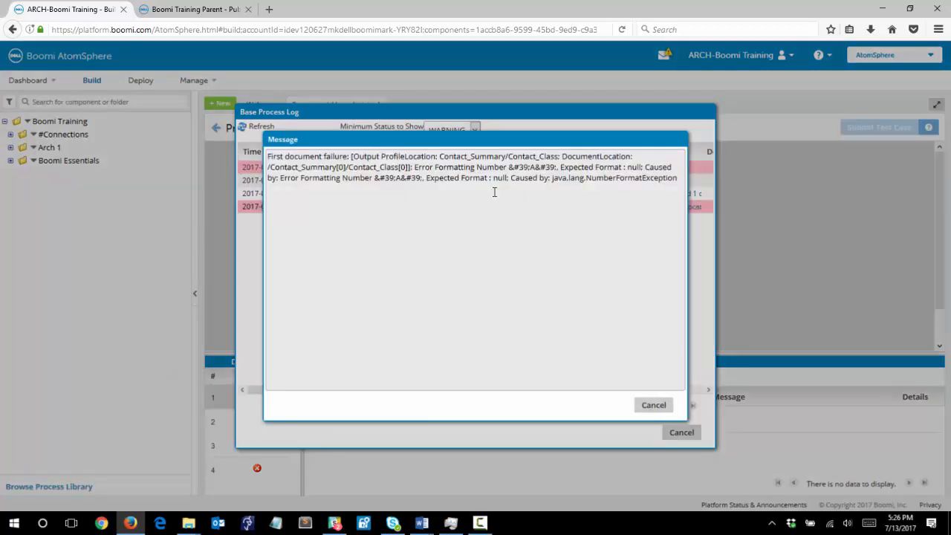
left_click(397, 179)
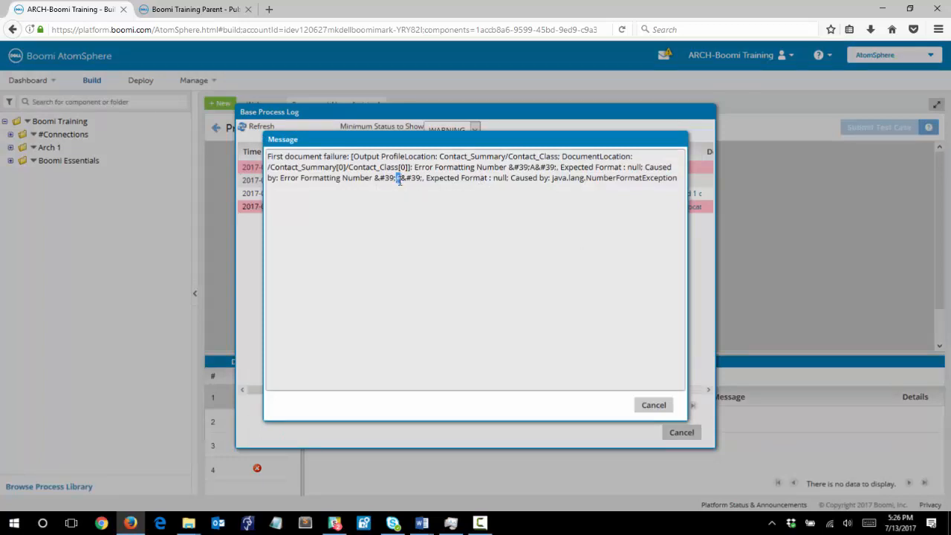
left_click(653, 406)
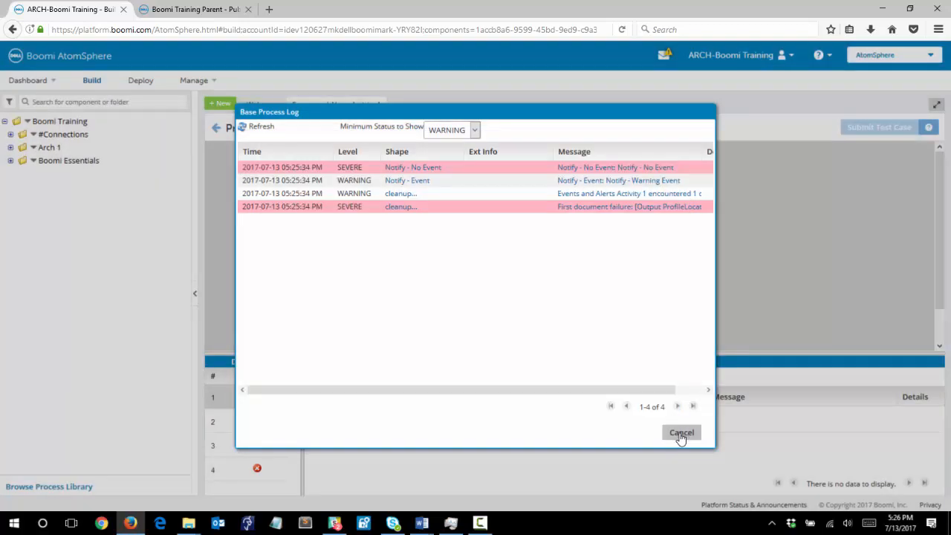
left_click(680, 434)
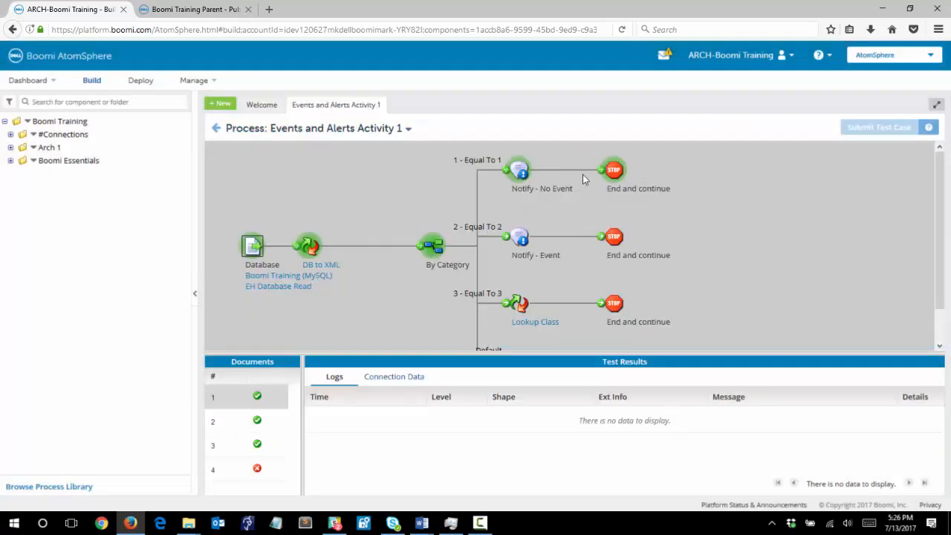
Step: Leave test mode and return to the process editor
scroll(617, 249, "down", 1)
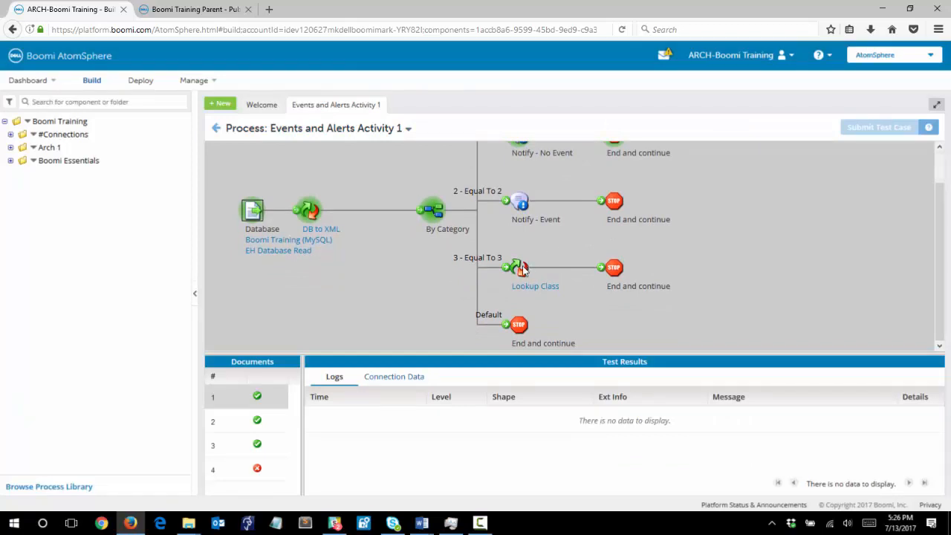
scroll(527, 257, "up", 1)
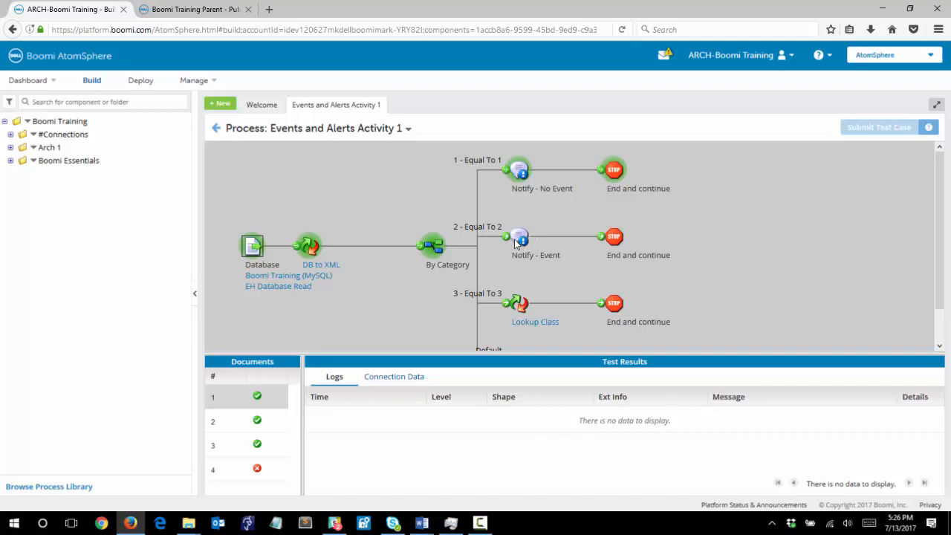
scroll(490, 241, "down", 1)
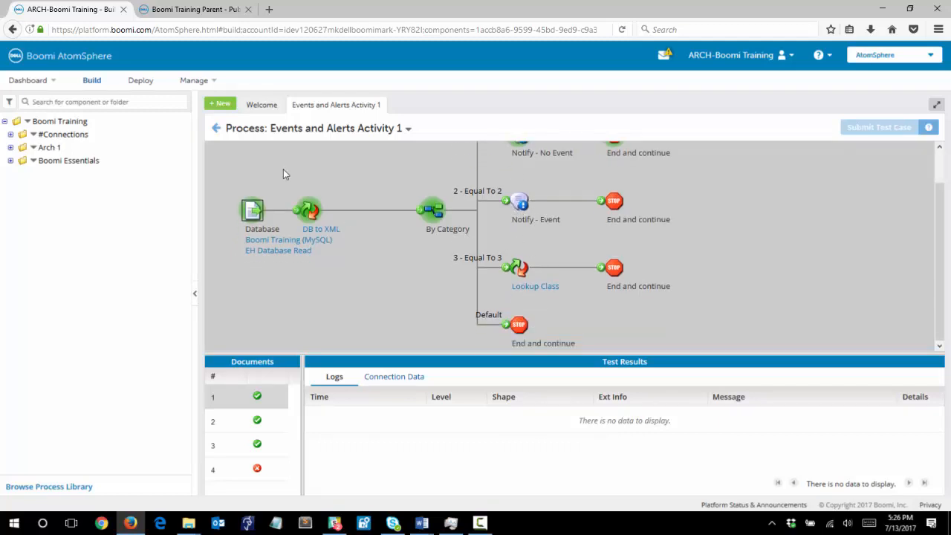
left_click(216, 128)
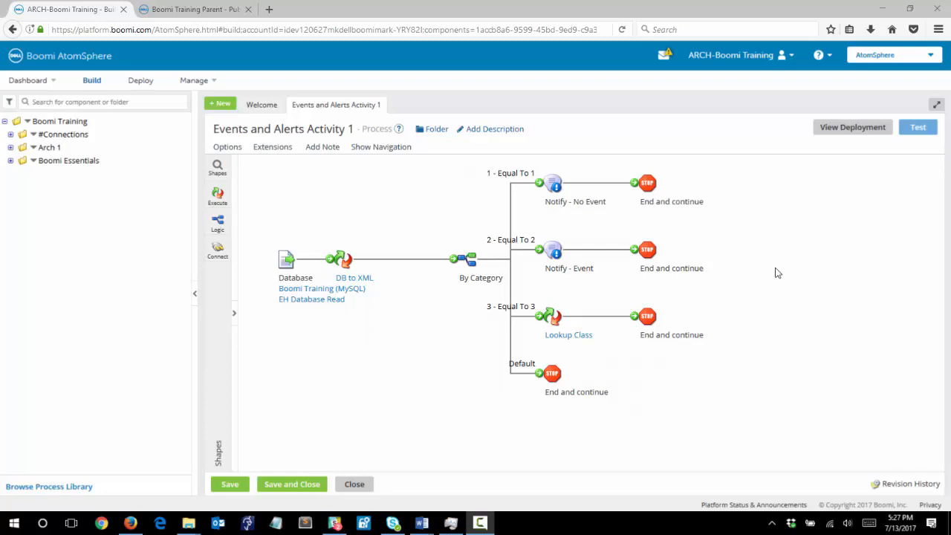
Step: Deploy Events and Alerts Activity 1 to the 1 - Dev environment with the comment "First"
left_click(842, 131)
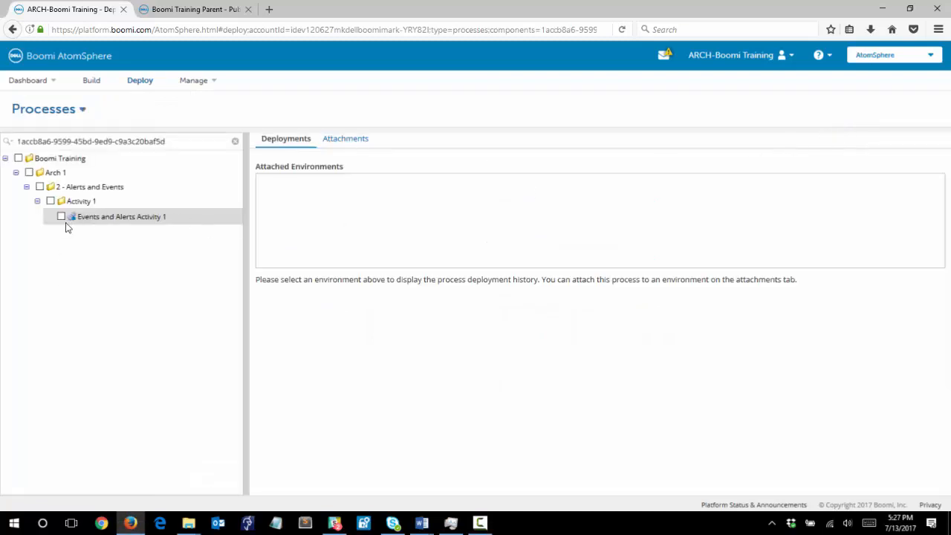
left_click(61, 216)
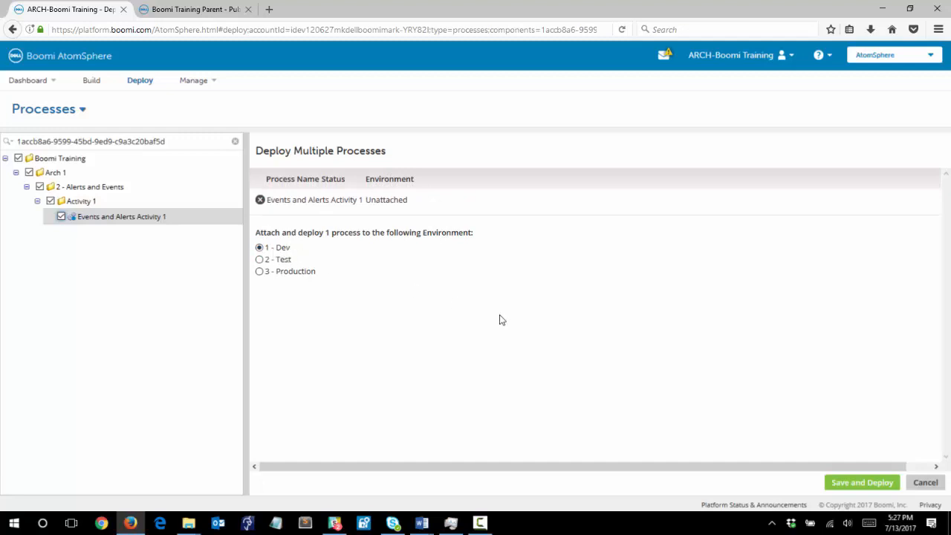
left_click(855, 482)
left_click(354, 359)
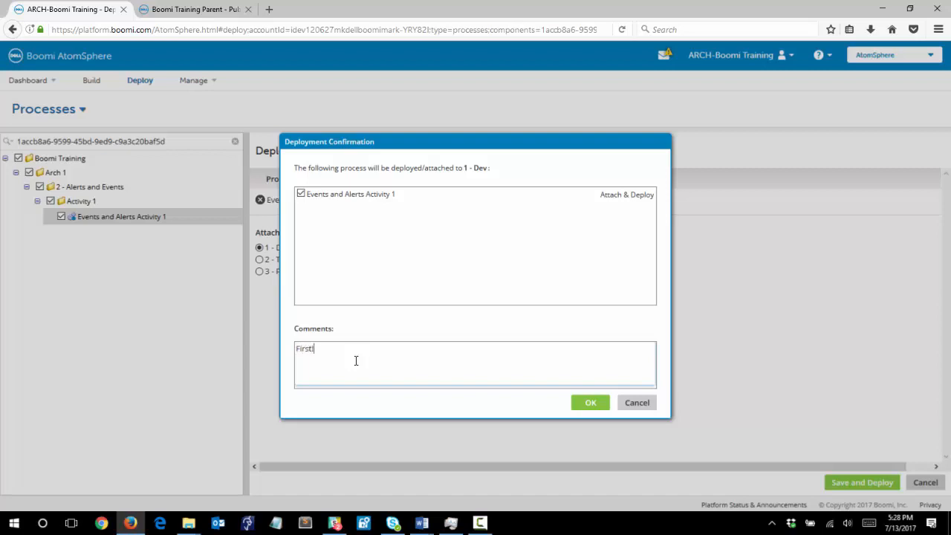
left_click(598, 405)
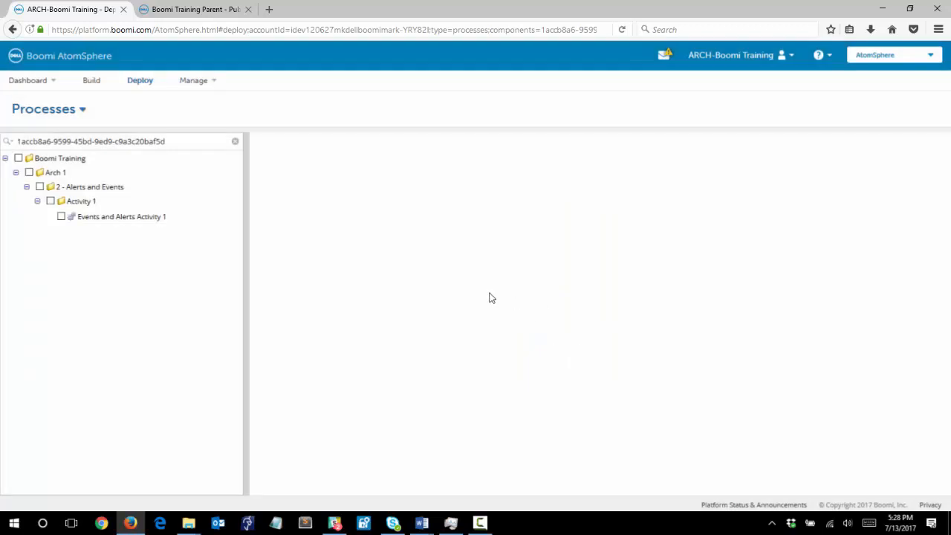
Step: Execute Events and Alerts Activity 1 on Boomi Training Cloud from Process Reporting and refresh the executions list
left_click(201, 90)
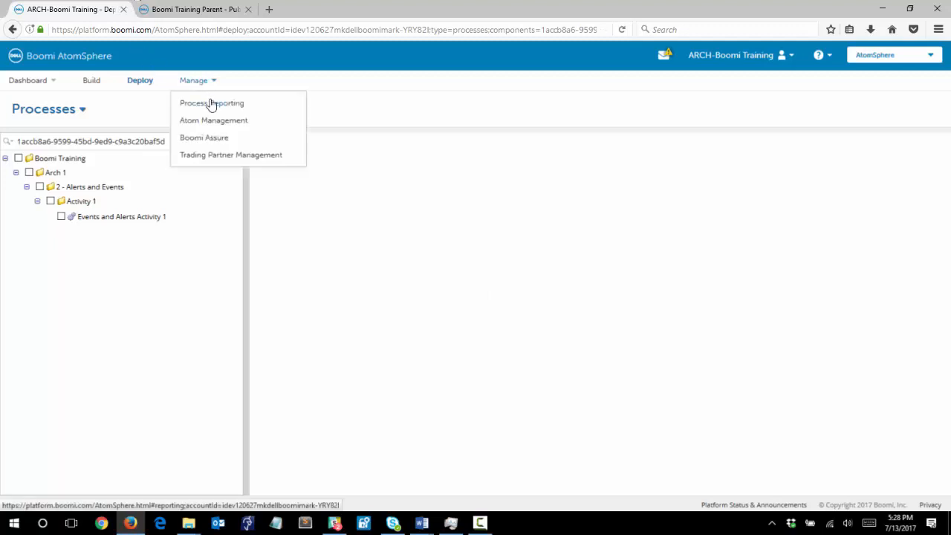
left_click(211, 104)
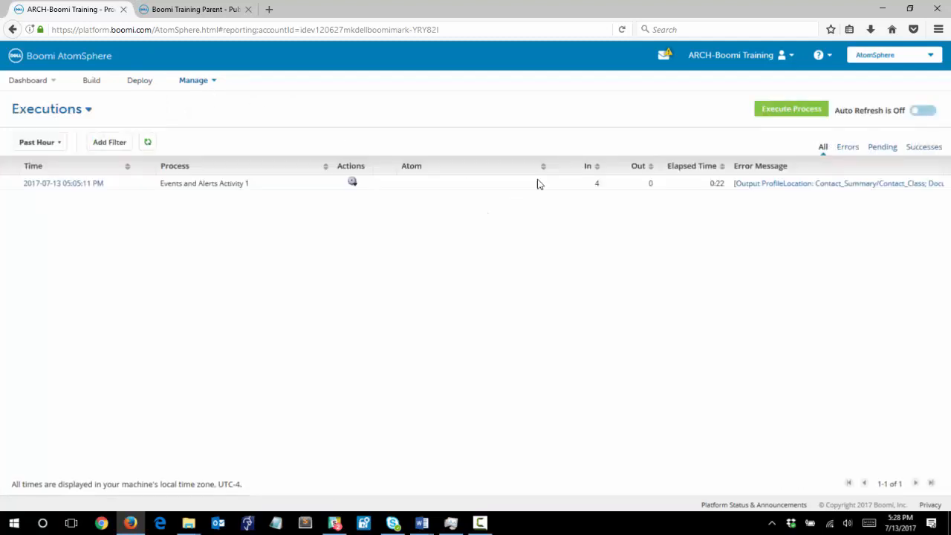
left_click(785, 111)
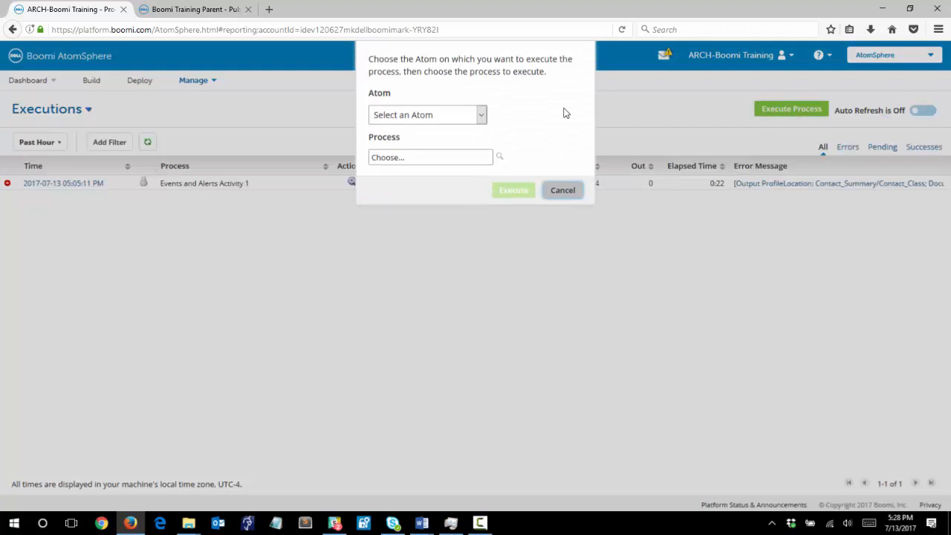
left_click(482, 115)
left_click(435, 156)
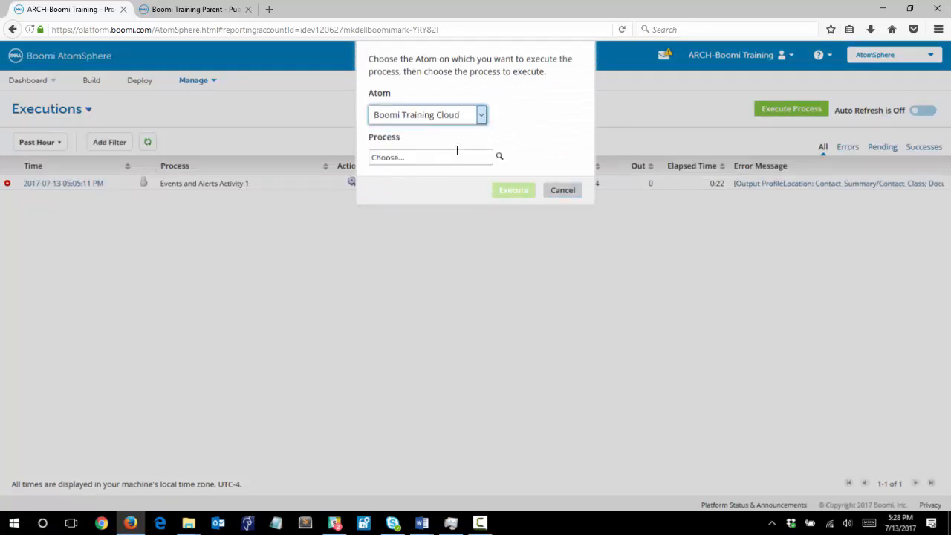
left_click(389, 157)
left_click(501, 158)
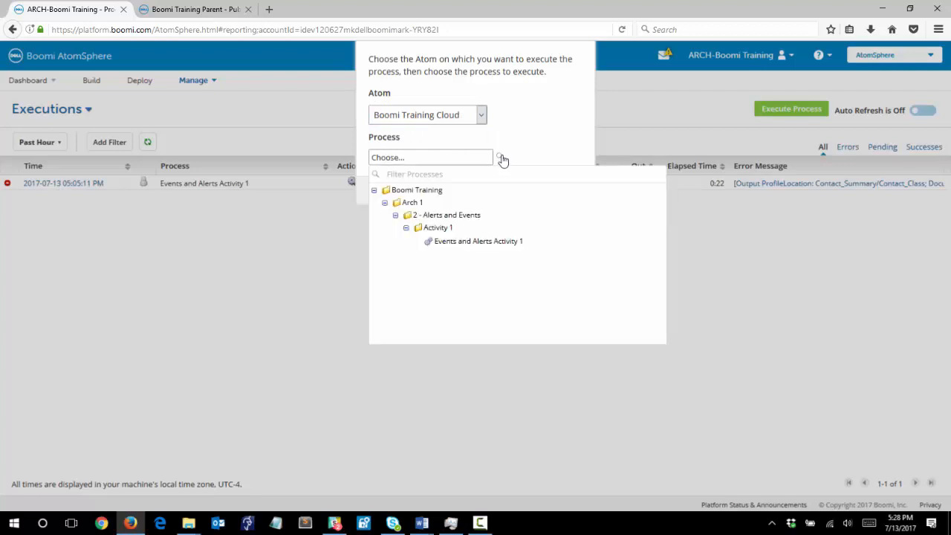
left_click(455, 240)
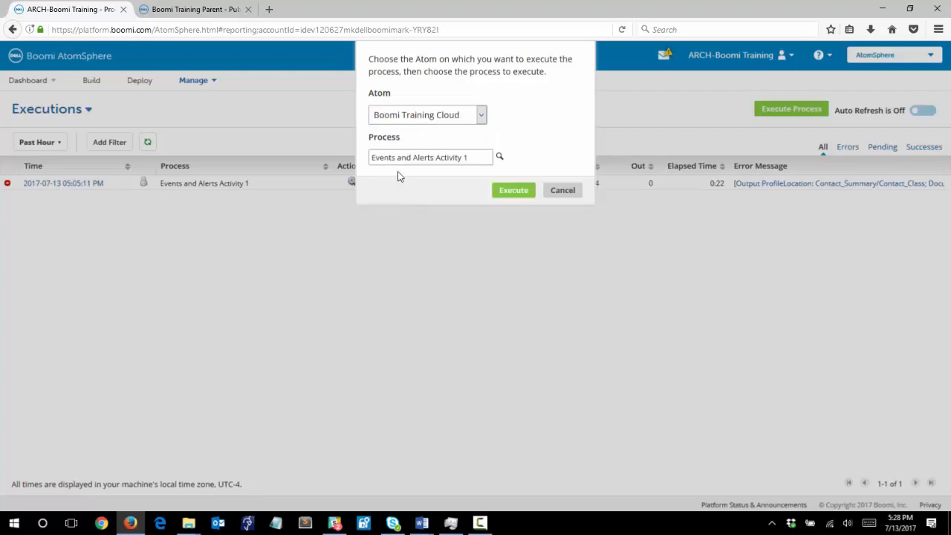
left_click(515, 195)
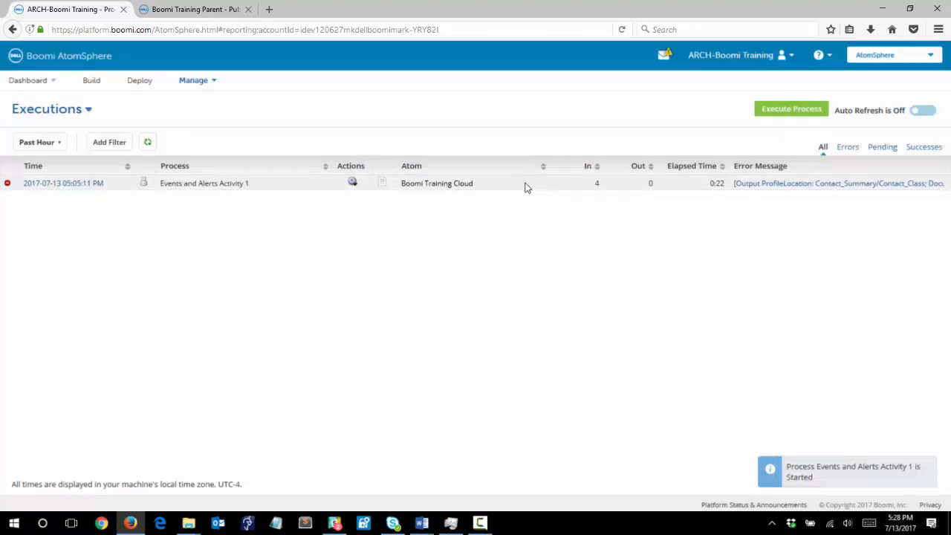
left_click(150, 142)
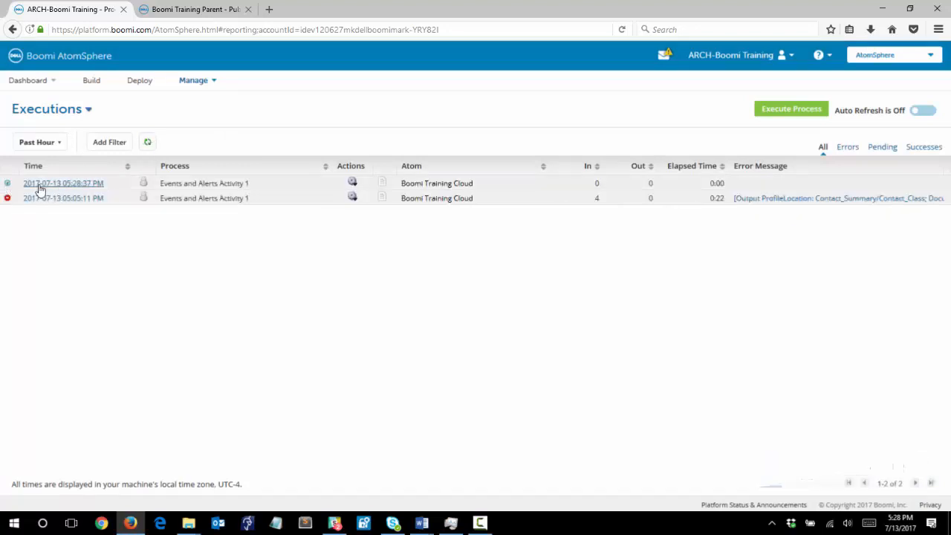
left_click(149, 143)
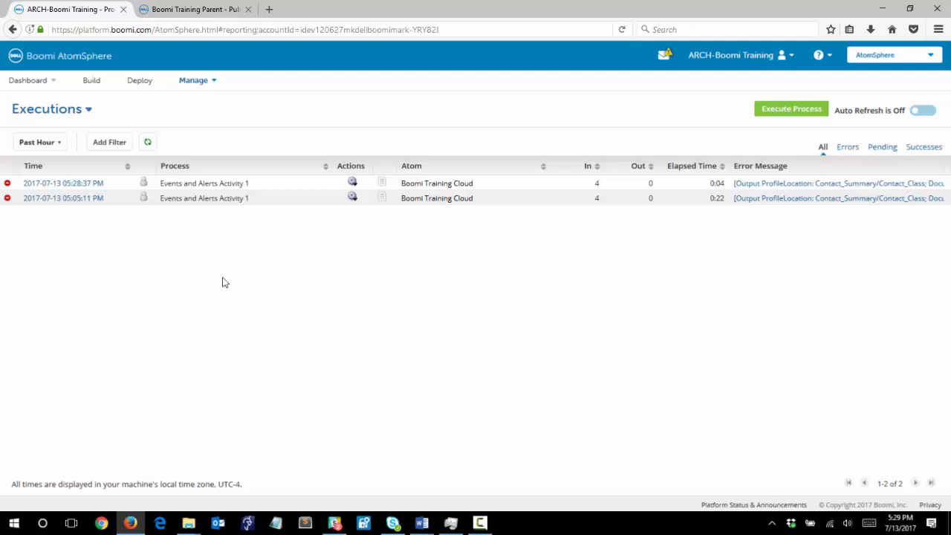
Step: Create a new process named "Event Query Process" in the Arch 1 > 2 - Alerts and Events > Activity 1 folder
left_click(91, 82)
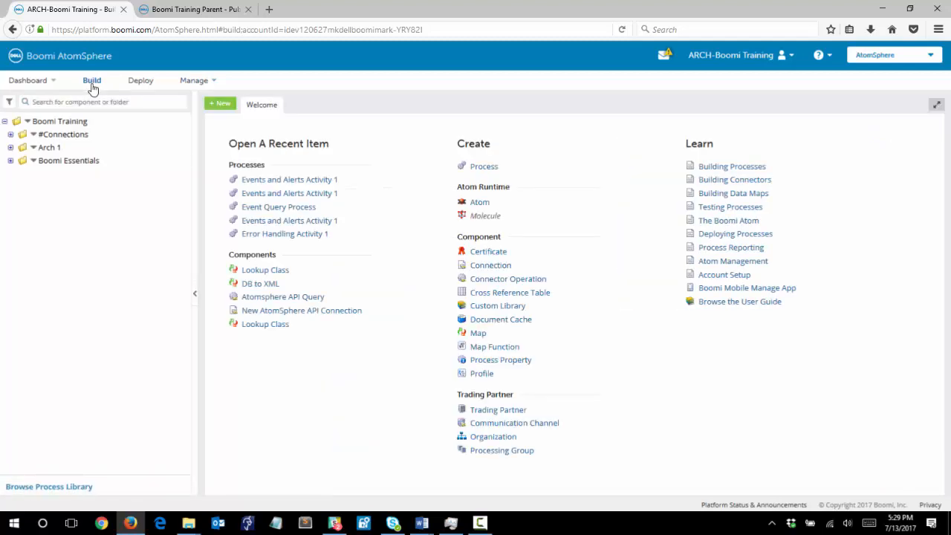
left_click(222, 104)
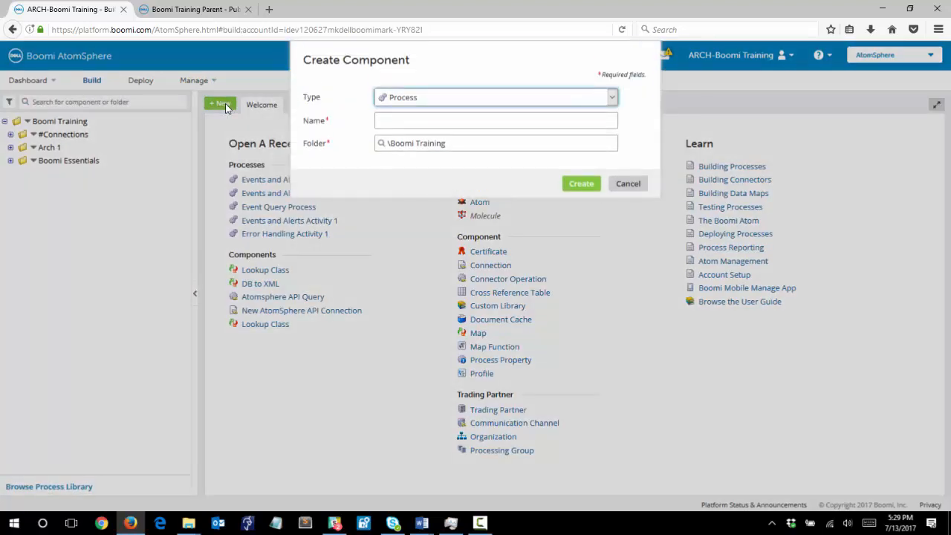
left_click(420, 121)
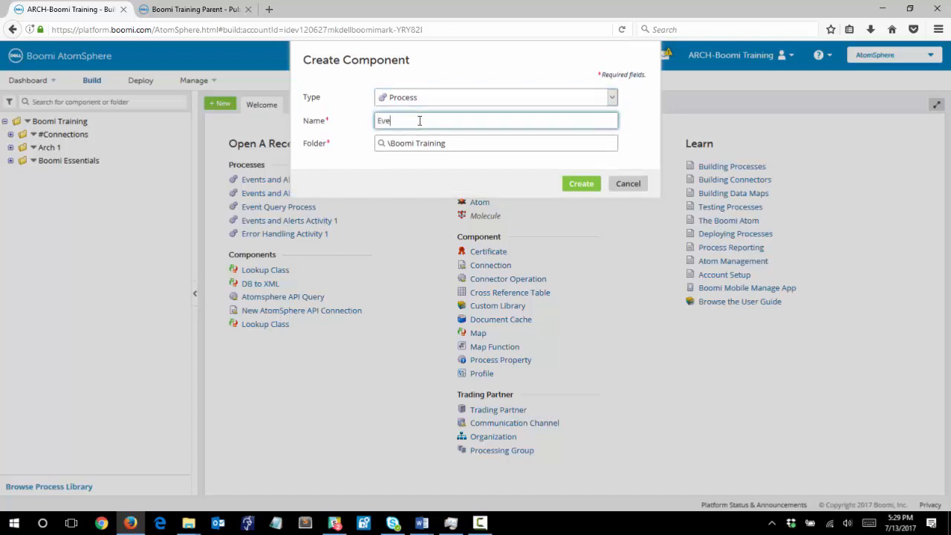
type("Event Query Process")
left_click(455, 145)
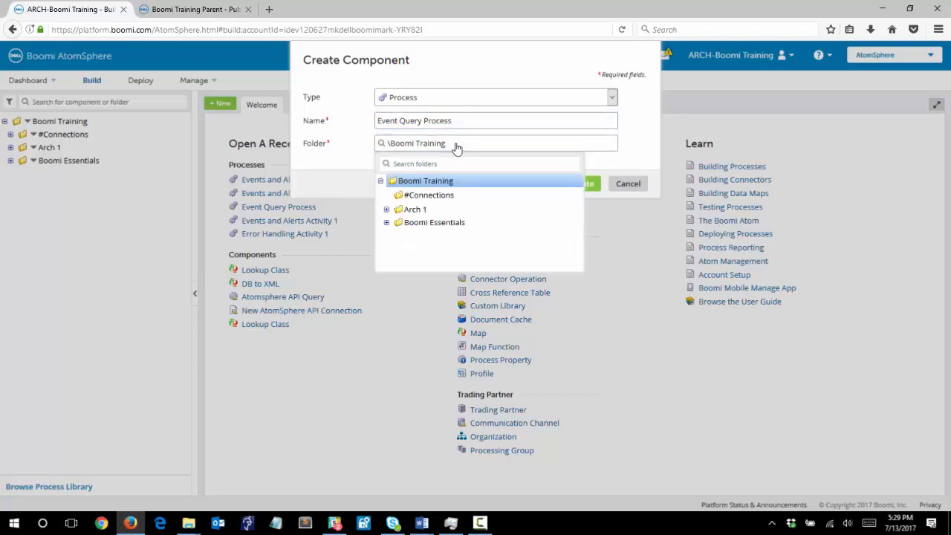
left_click(387, 209)
left_click(392, 236)
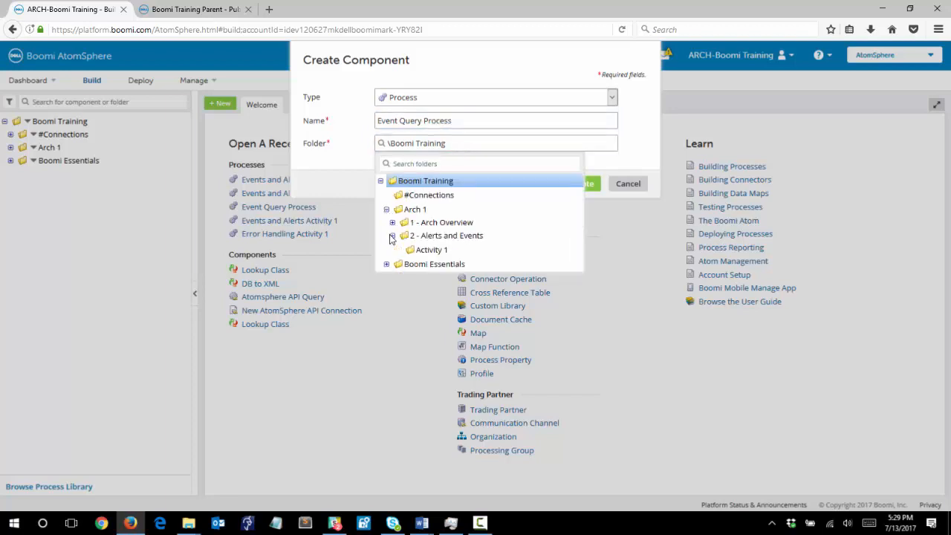
left_click(431, 250)
left_click(582, 186)
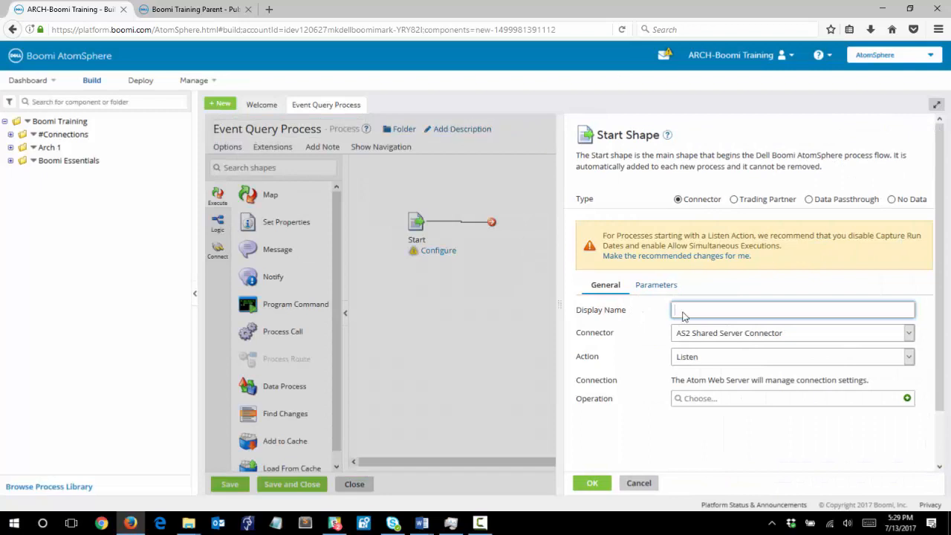
Step: Set the Start shape's connector to AtomSphere API with the QUERY action
left_click(779, 337)
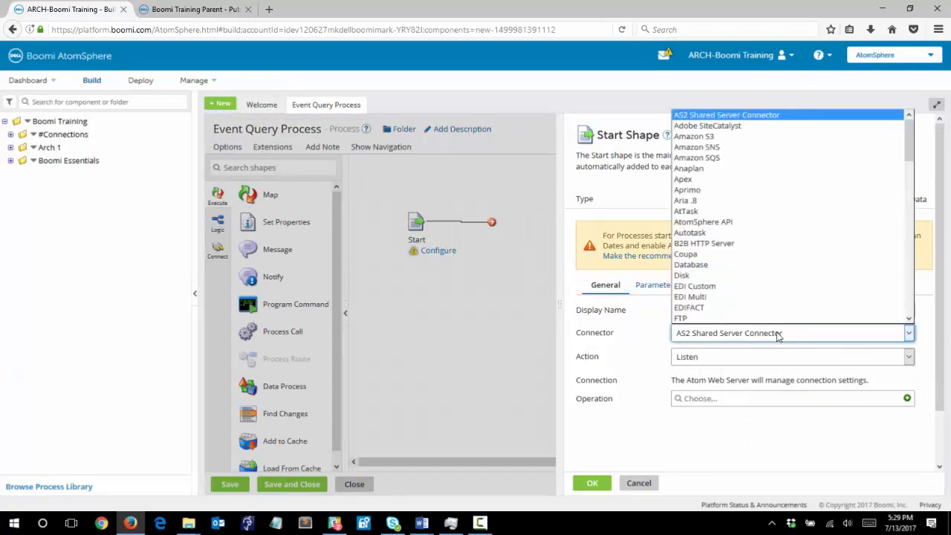
left_click(766, 226)
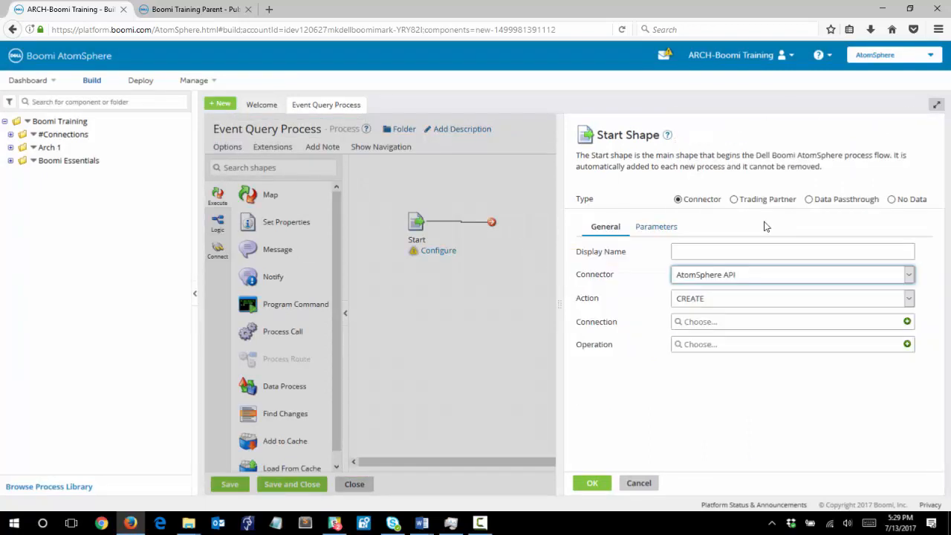
left_click(738, 301)
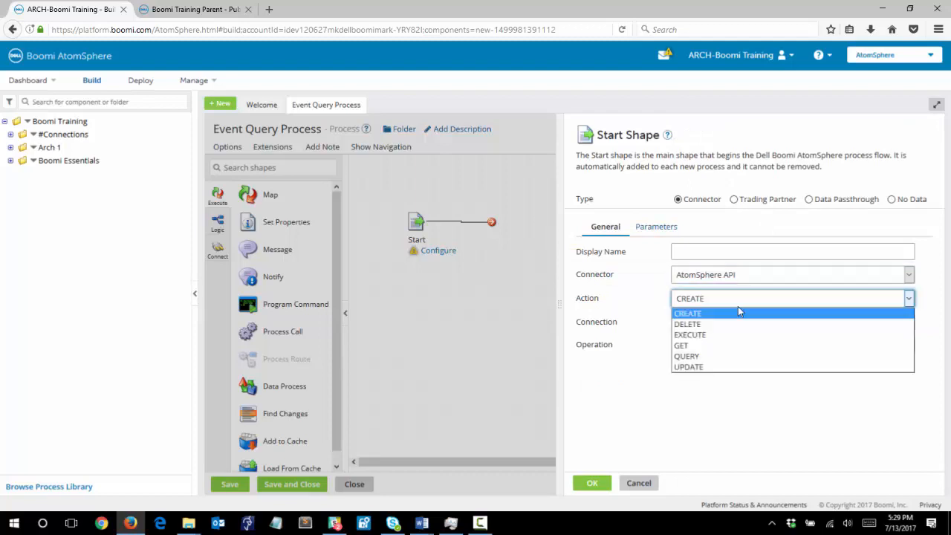
left_click(727, 358)
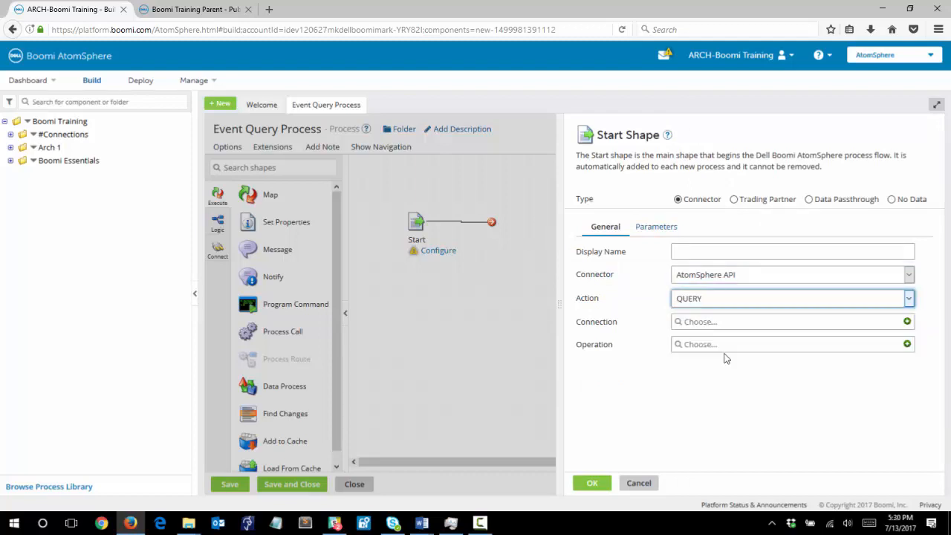
Step: Create a new connection for the Start shape and name it "Atomsphere API"
left_click(908, 322)
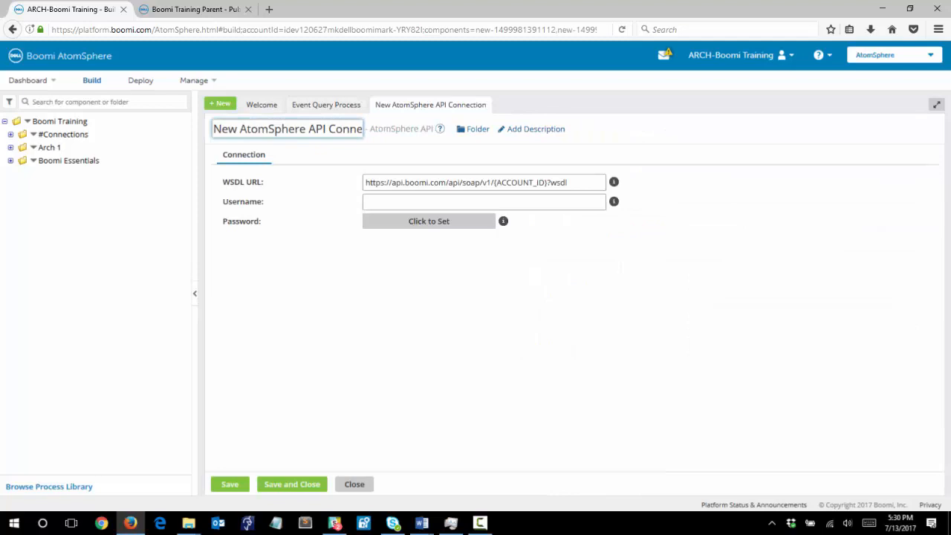
triple_click(264, 129)
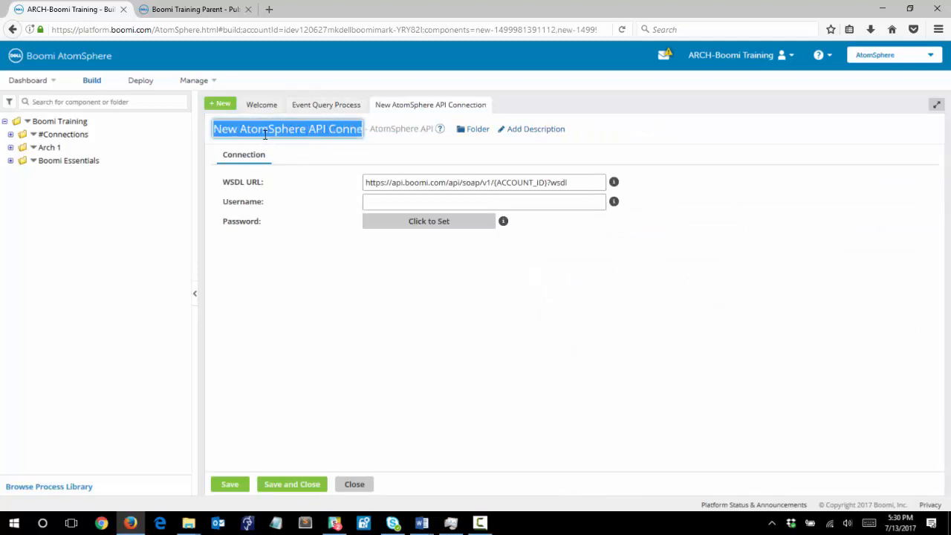
type("Atoms")
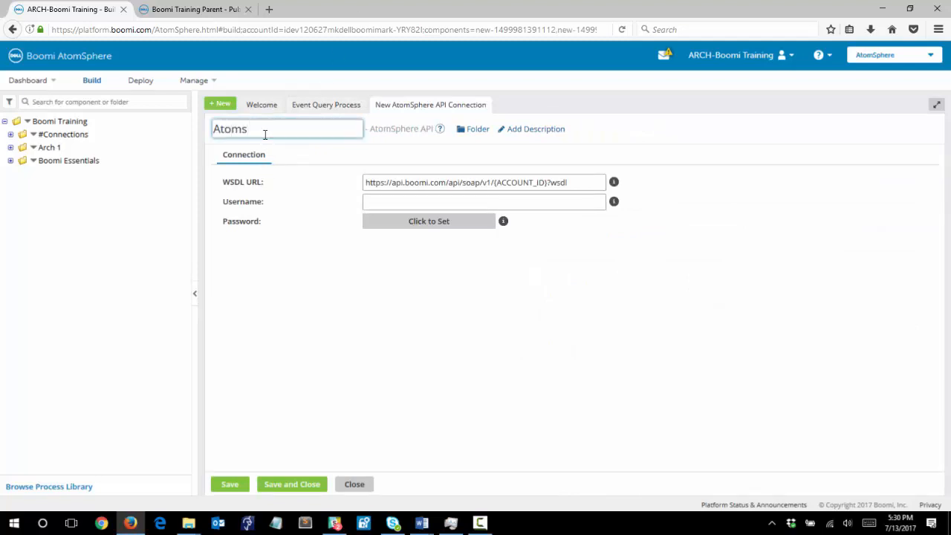
type("phere API")
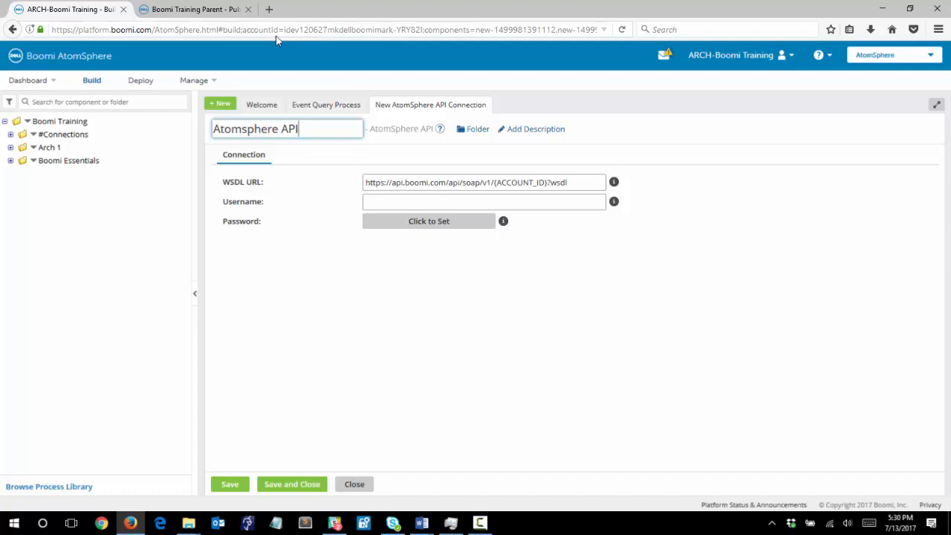
Step: Replace the ACCOUNT_ID placeholder in the WSDL URL with the account ID copied from the browser address
left_click_drag(284, 31, 423, 30)
key("ctrl+c")
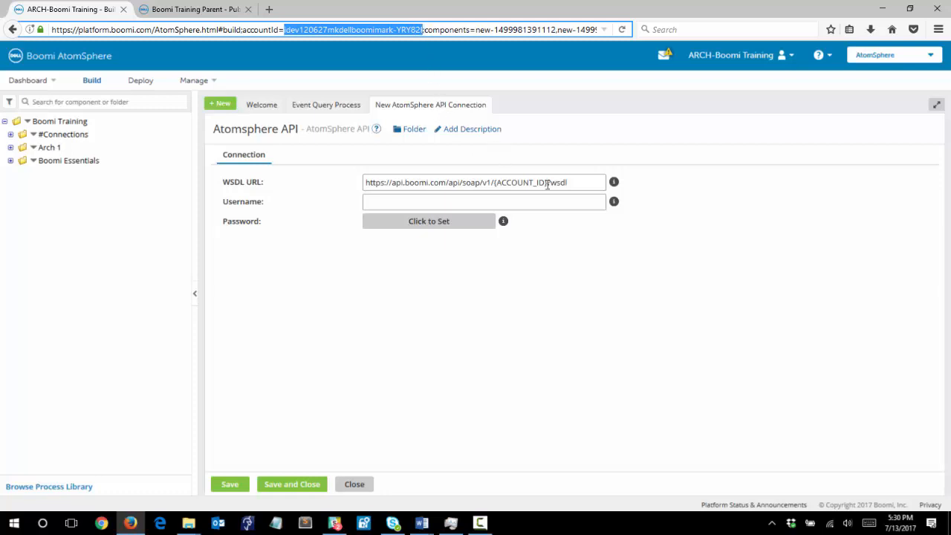
left_click_drag(548, 186, 496, 182)
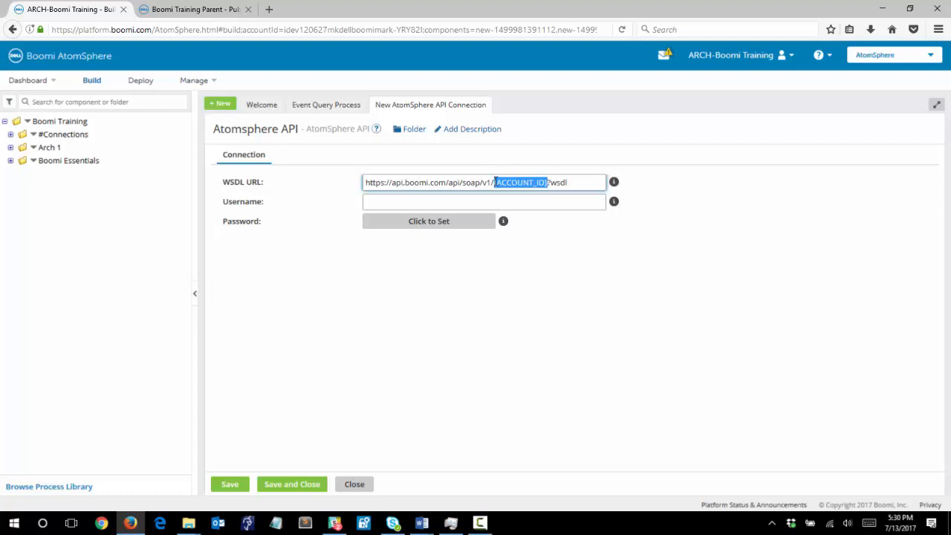
key("ctrl+v")
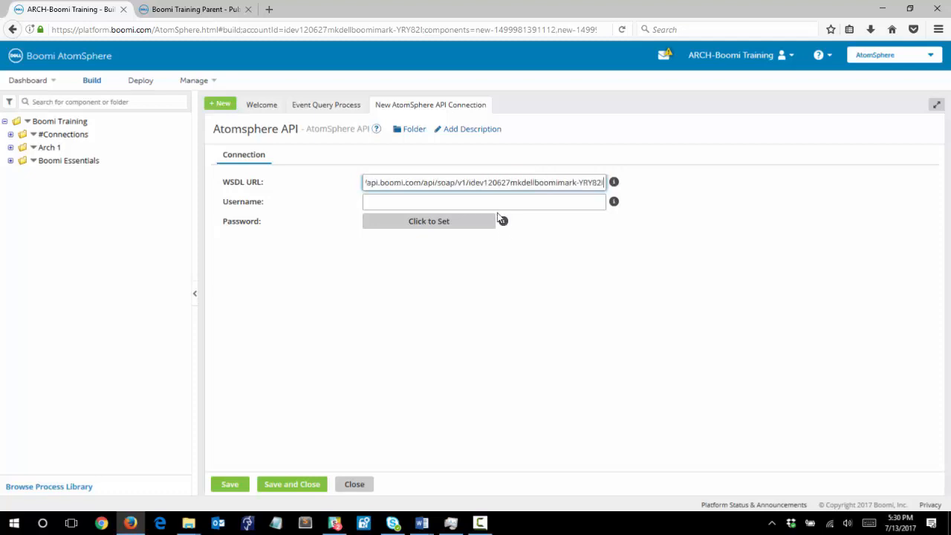
left_click_drag(486, 182, 599, 195)
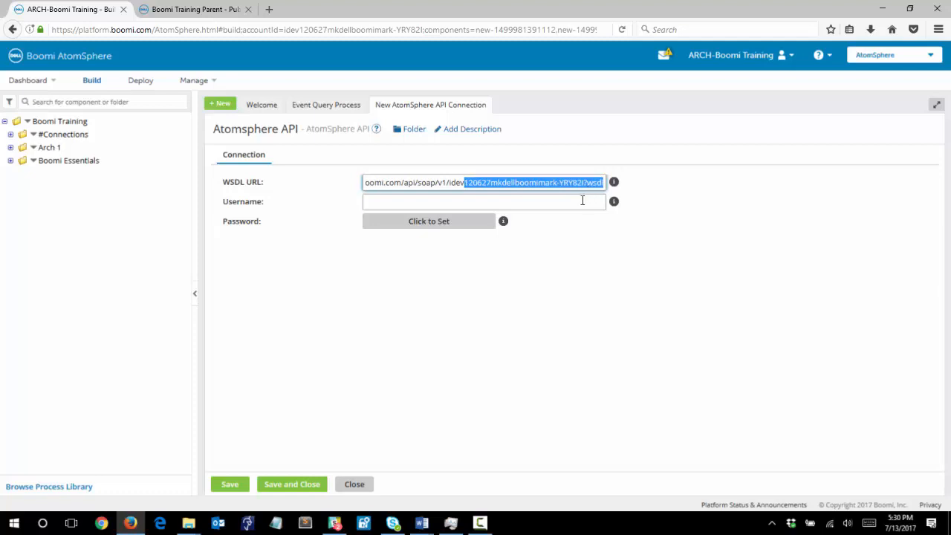
Step: Enter the account user's e-mail address as the connection username
left_click(550, 203)
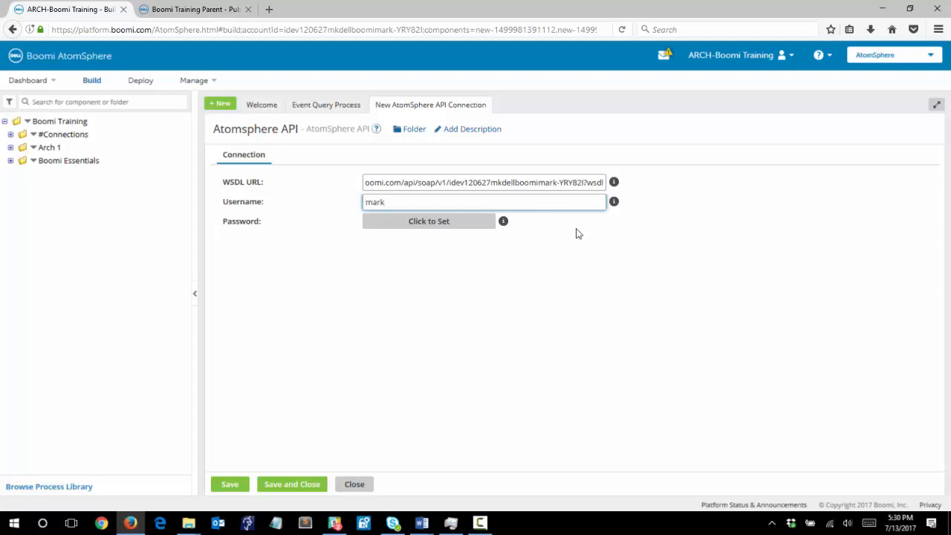
Step: Set the connection's account password, apply it, and save and close the connection
left_click(450, 223)
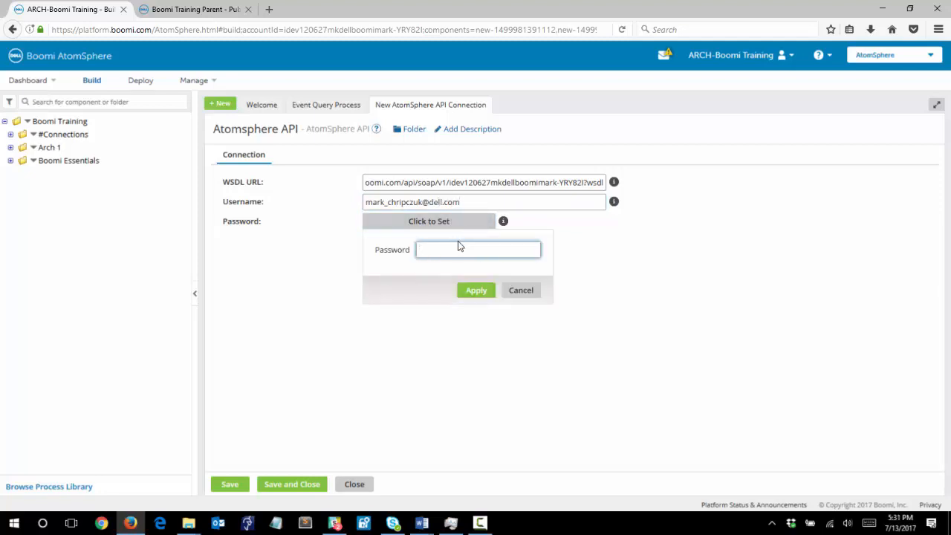
type("••••")
left_click(473, 291)
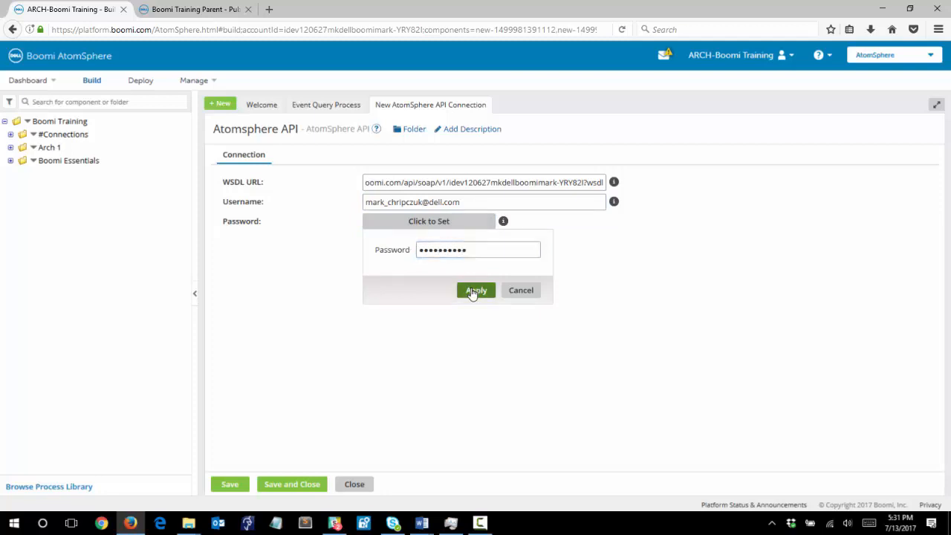
left_click(292, 485)
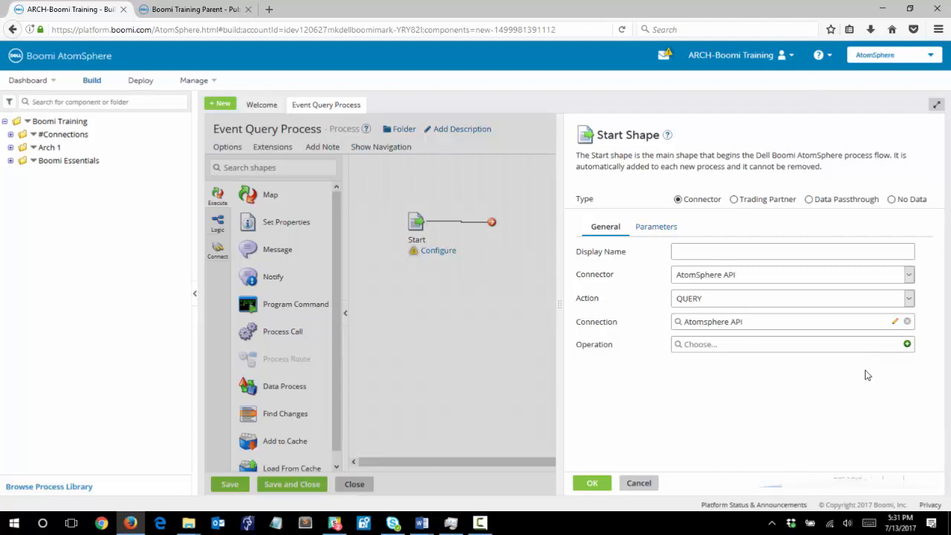
Step: Create a new operation for the Start shape and name it "Atomsphere API Query"
left_click(907, 345)
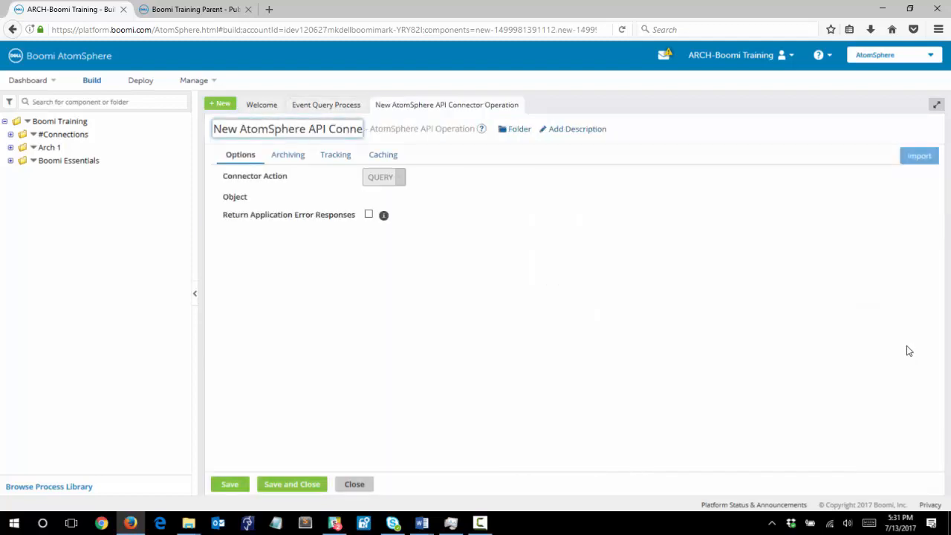
triple_click(262, 128)
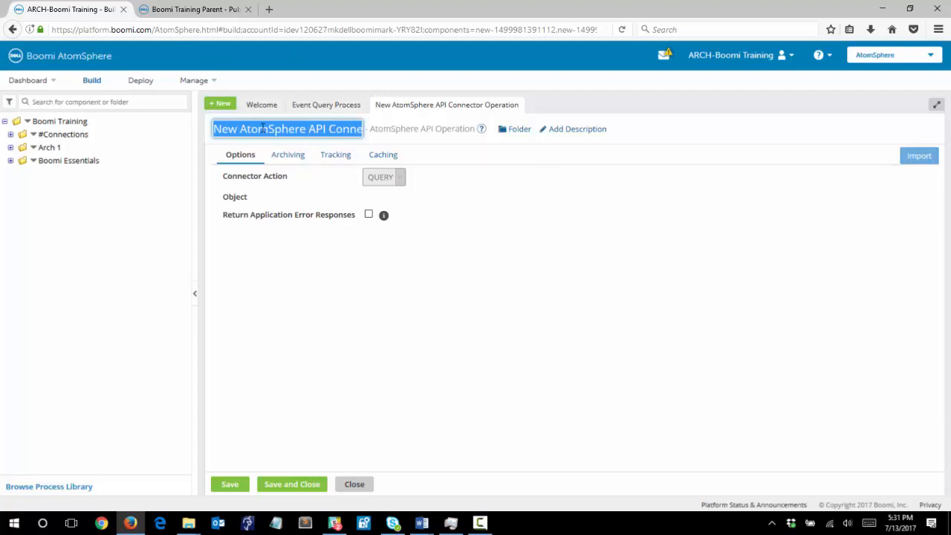
type("Atomsp")
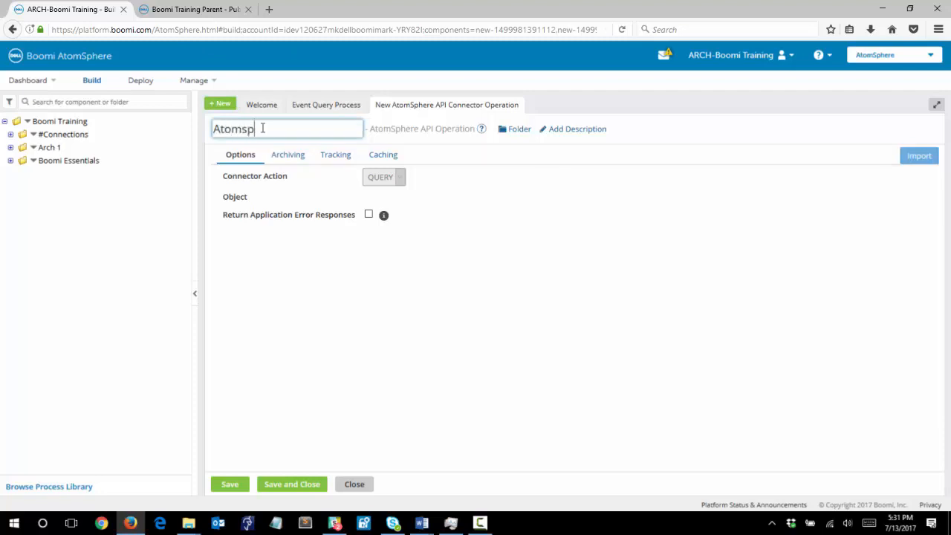
type("here API Query")
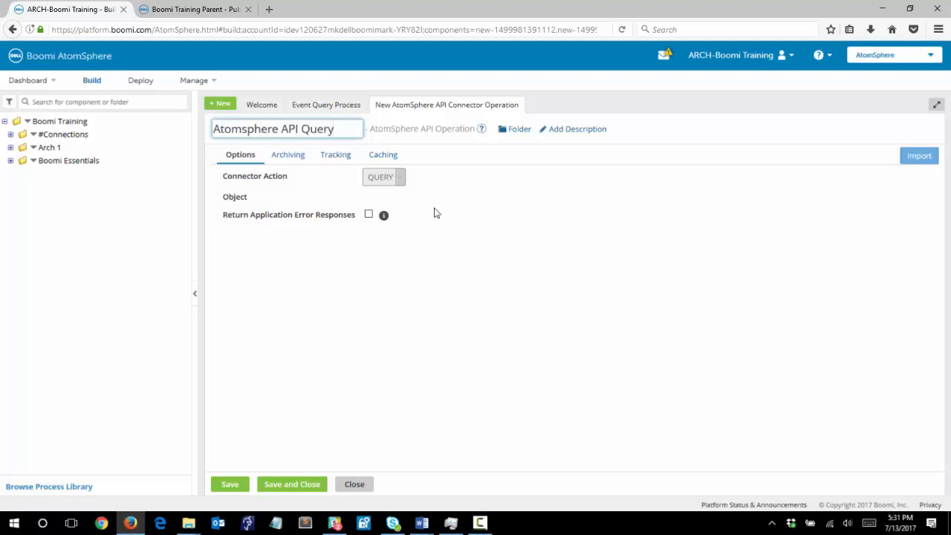
left_click(494, 209)
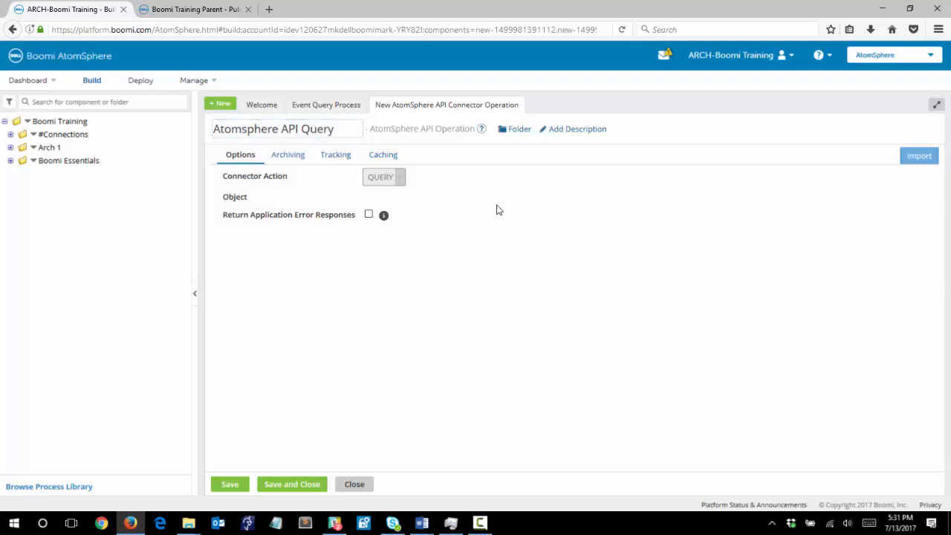
Step: Start the operation import wizard with the Atomsphere API connection from the Activity 1 folder
left_click(912, 164)
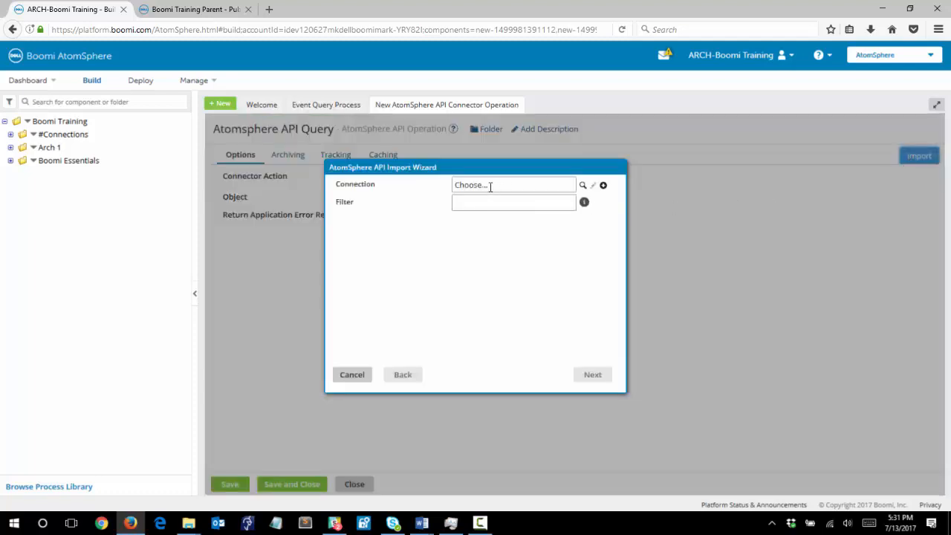
left_click(584, 186)
left_click(470, 213)
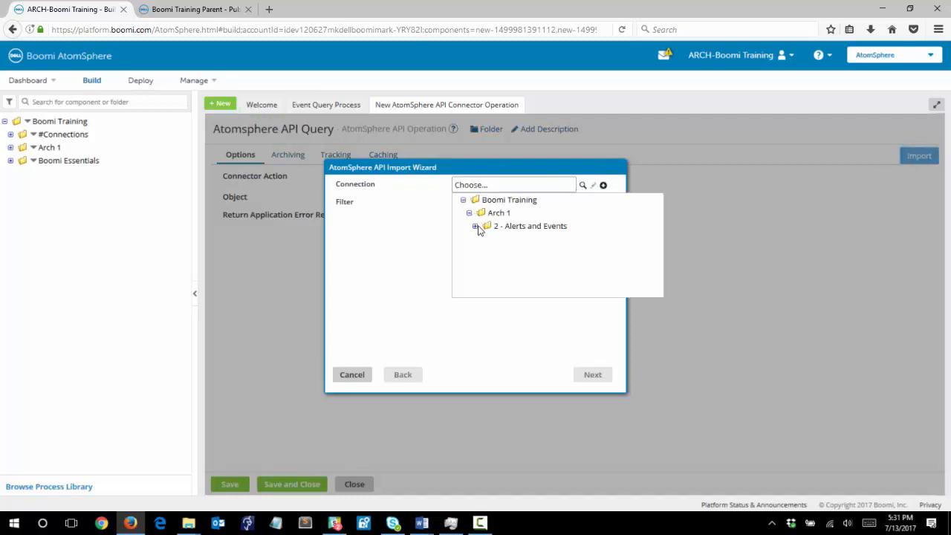
left_click(475, 226)
left_click(482, 239)
left_click(509, 256)
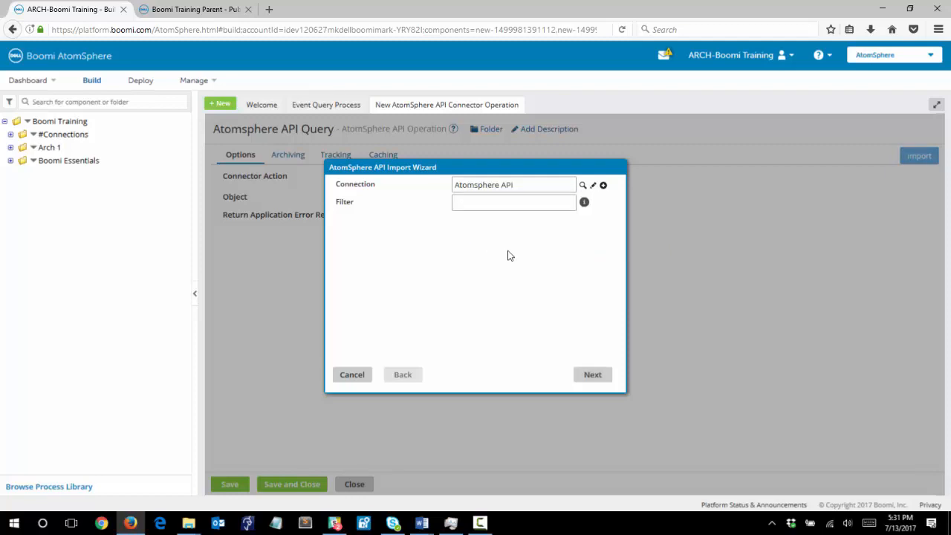
left_click(593, 375)
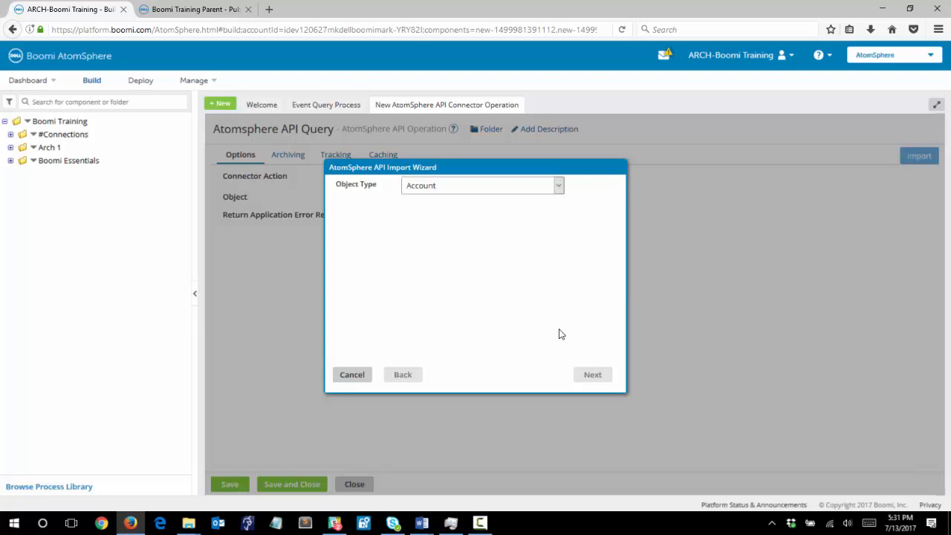
Step: Import the Event object type into the operation and finish the wizard
left_click(488, 186)
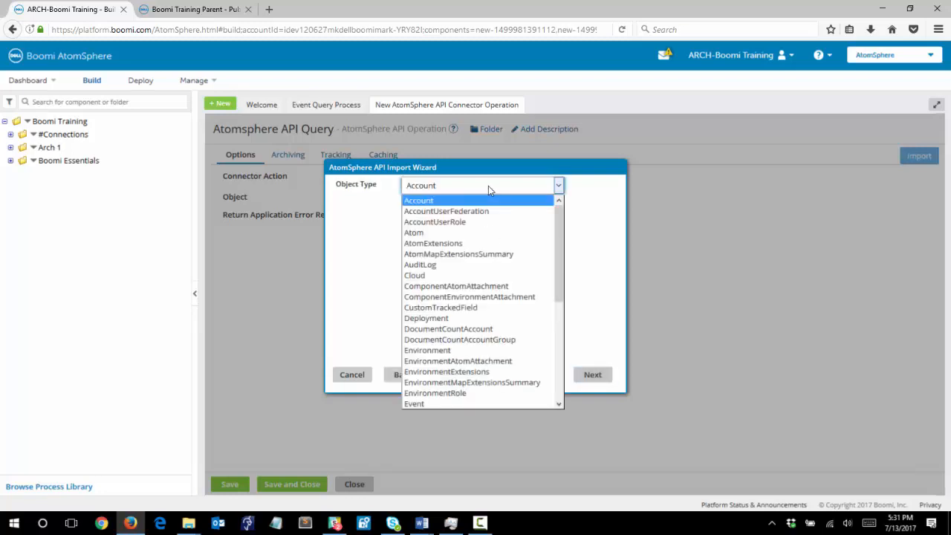
left_click(450, 402)
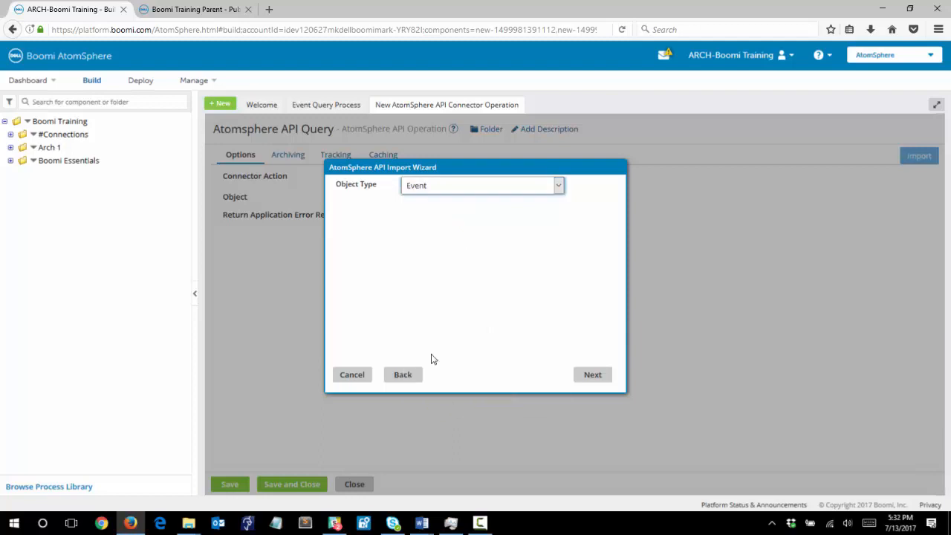
left_click(592, 376)
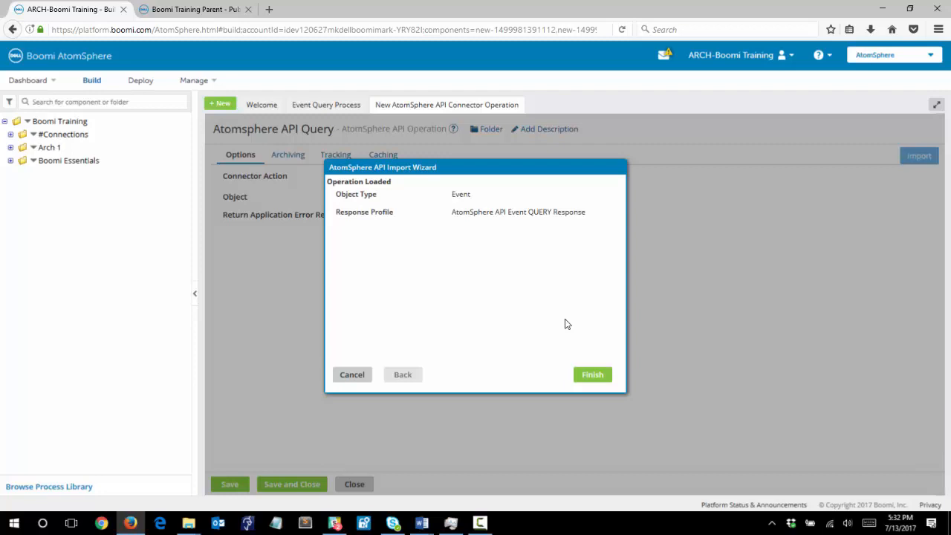
left_click(590, 376)
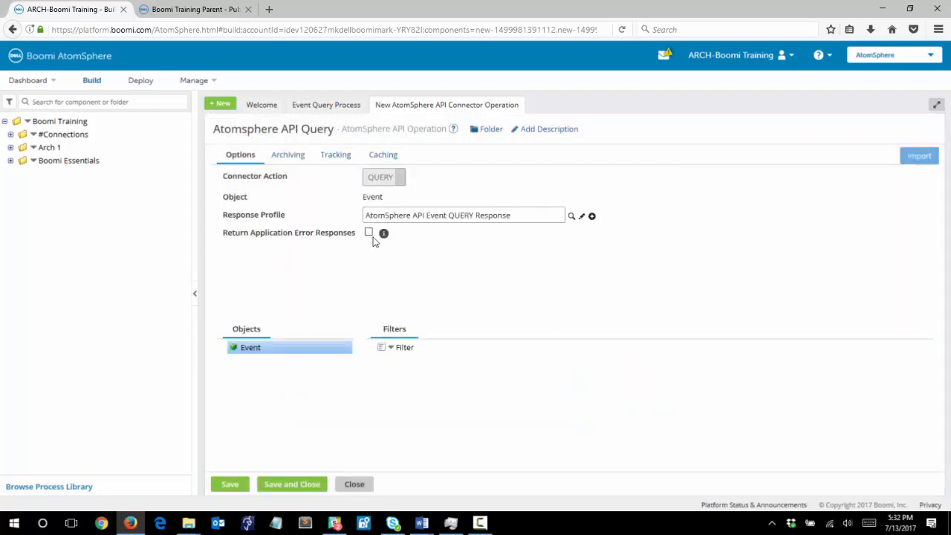
Step: Enable Return Application Error Responses, save and close the operation, and confirm the Start shape settings
left_click(369, 233)
left_click(295, 484)
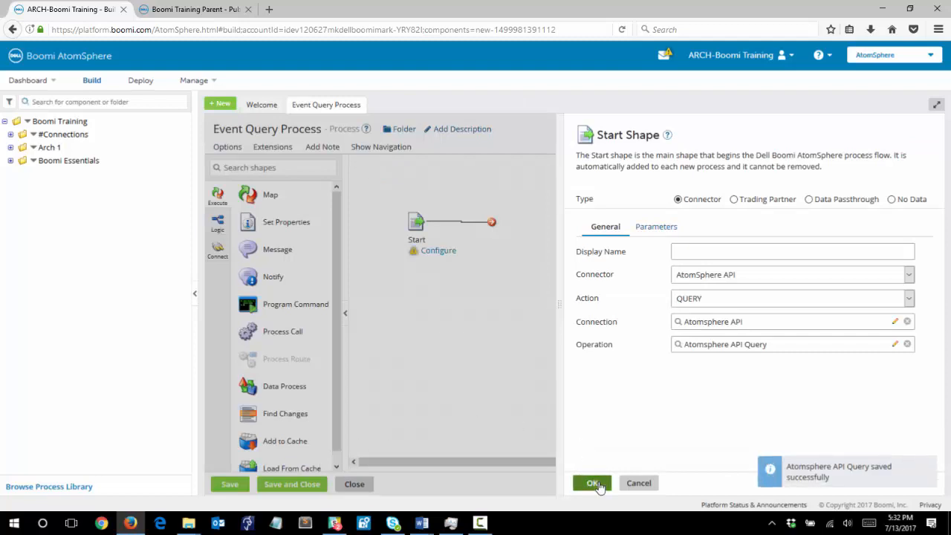
left_click(592, 484)
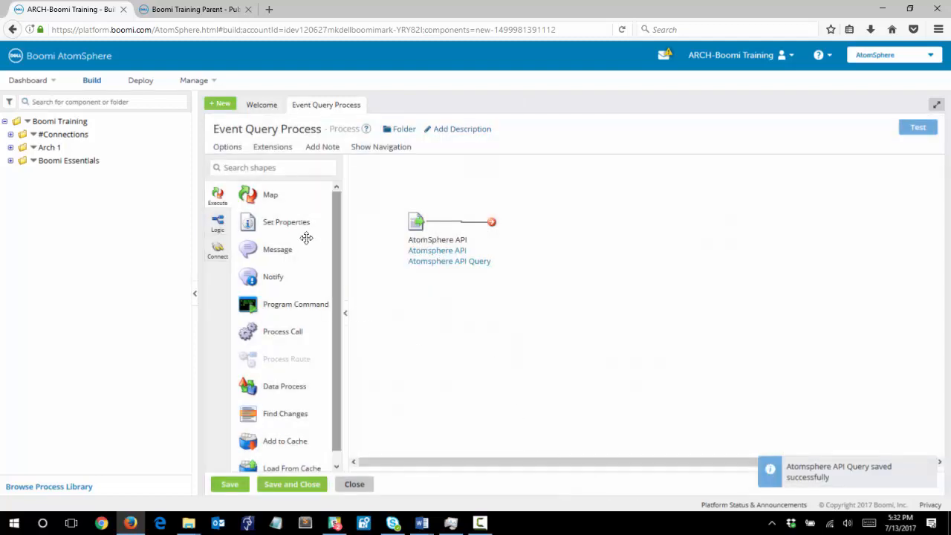
Step: Add a Stop shape connected after the Start shape, keeping continue processing enabled, and save the process
left_click(218, 223)
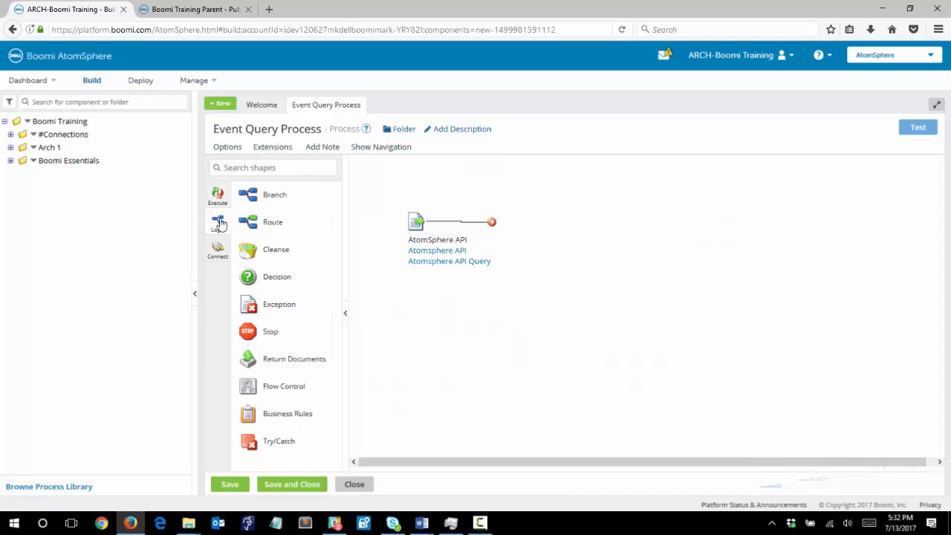
left_click_drag(251, 338, 498, 224)
left_click(639, 483)
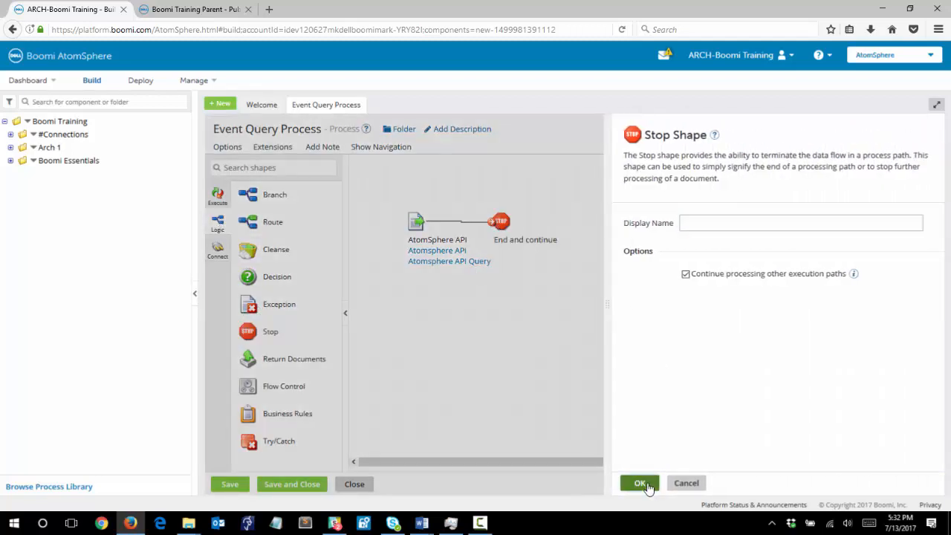
mouse_move(492, 215)
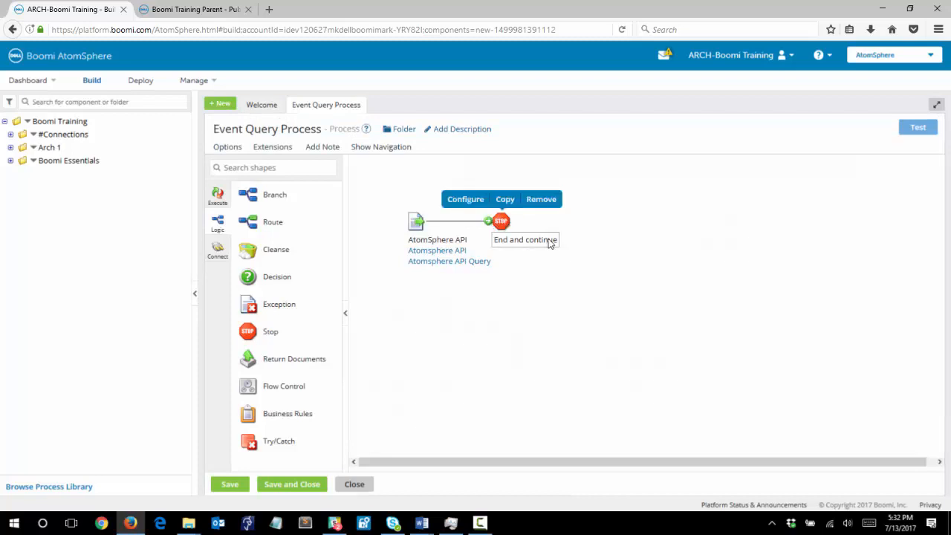
left_click(237, 489)
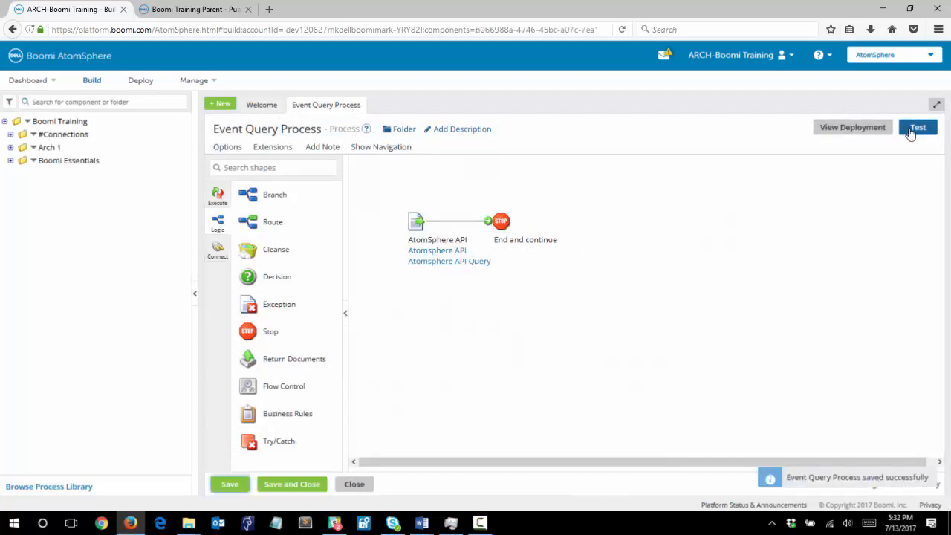
Step: Run a test of the Event Query Process on the Boomi Training Cloud atom
left_click(912, 132)
left_click(525, 140)
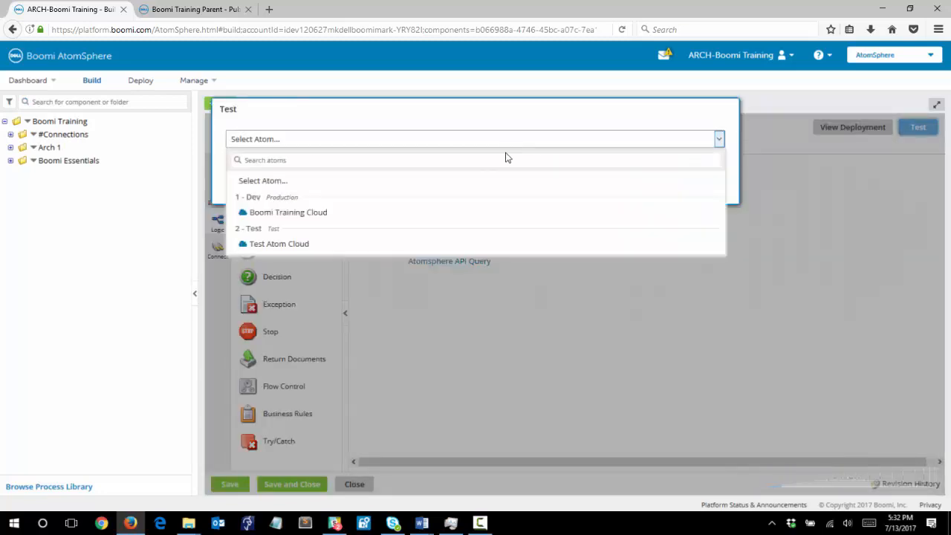
left_click(459, 216)
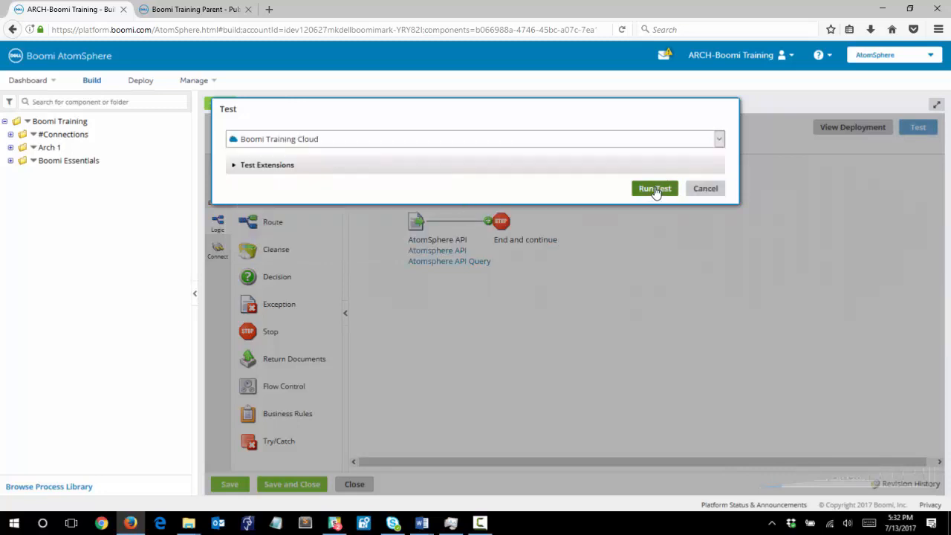
left_click(655, 191)
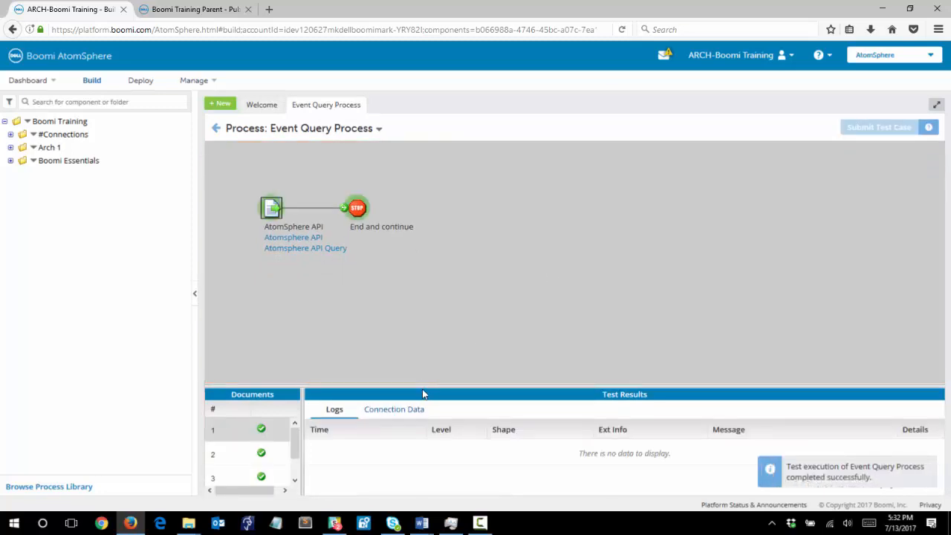
Step: Examine the first test document's source data at the Stop shape in the formatted document view
left_click_drag(423, 384, 415, 322)
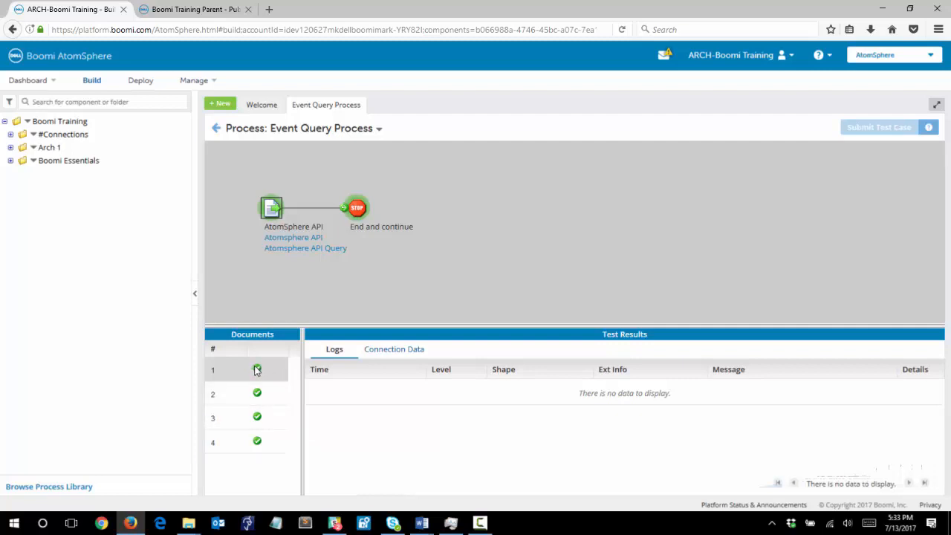
left_click(357, 209)
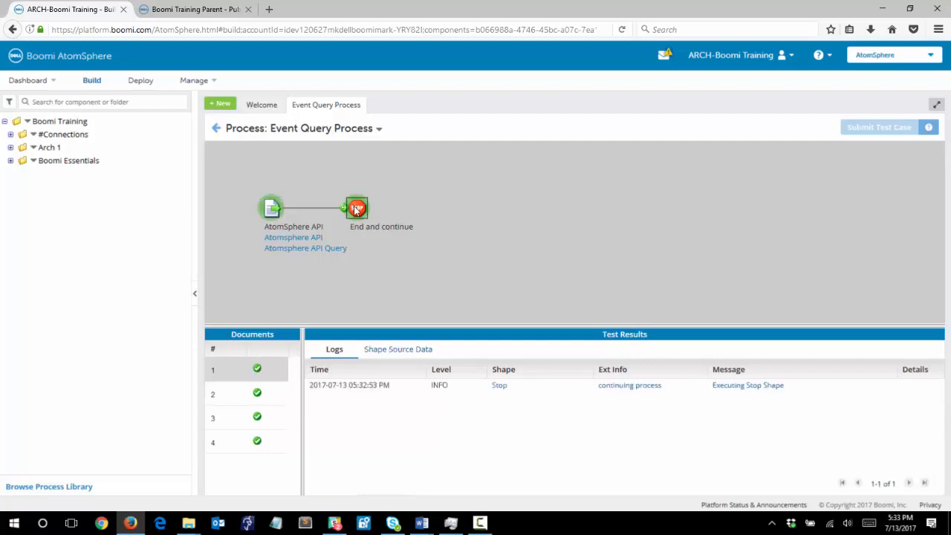
left_click(400, 353)
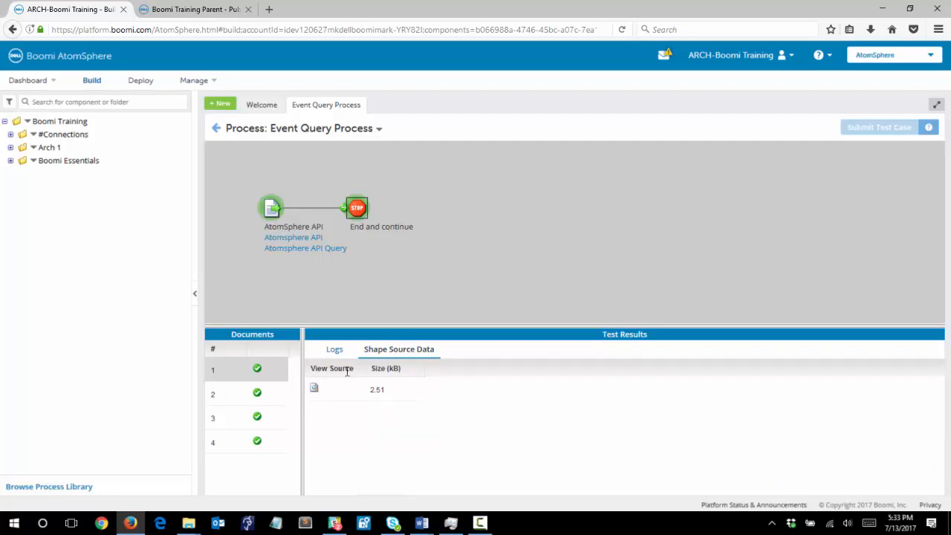
left_click(314, 389)
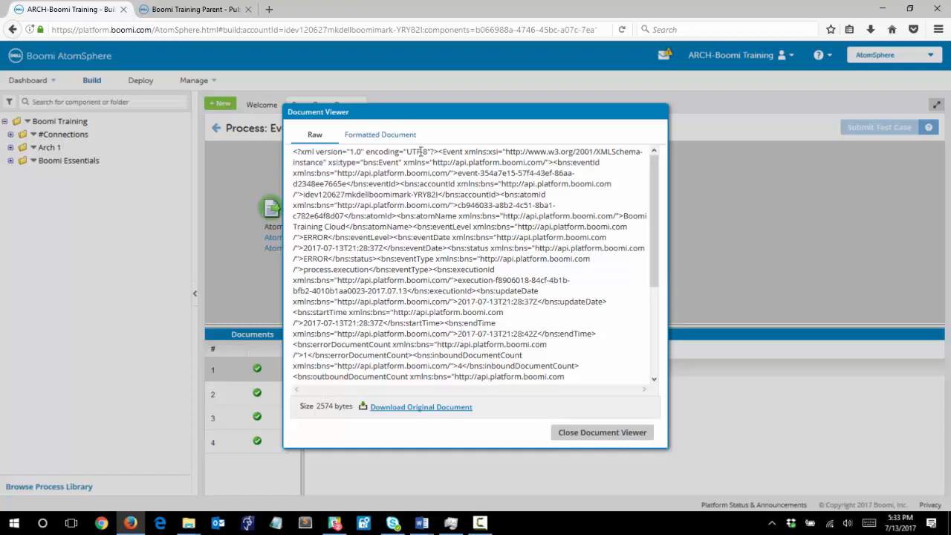
left_click(394, 137)
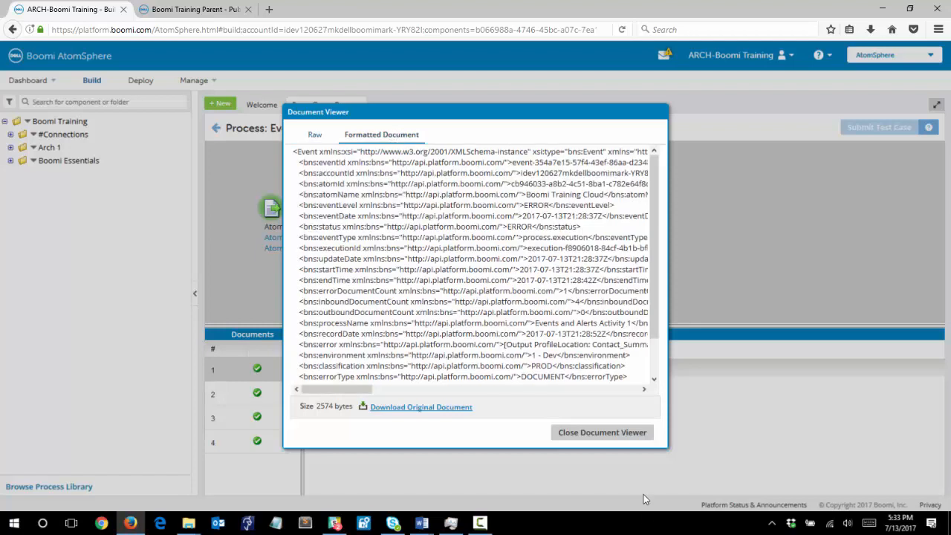
left_click_drag(344, 389, 353, 394)
double_click(495, 230)
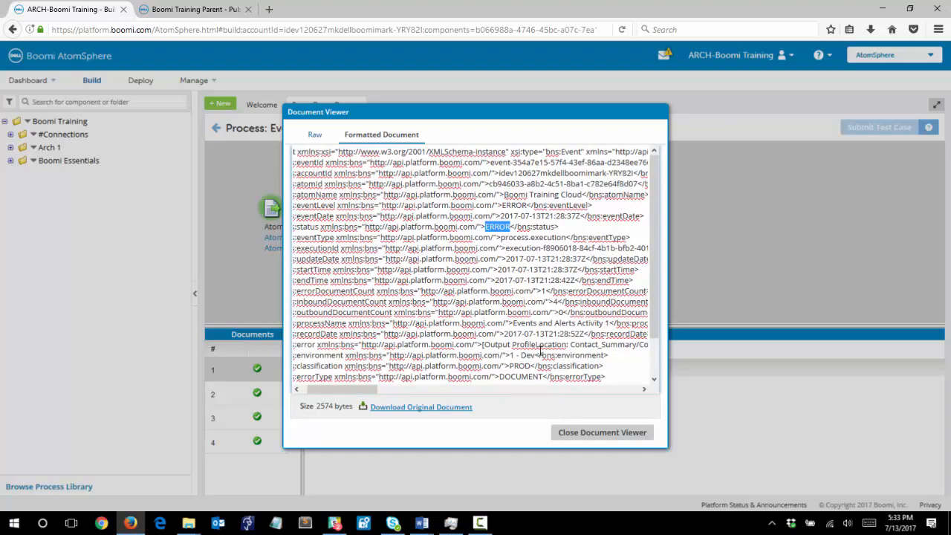
scroll(482, 349, "down", 1)
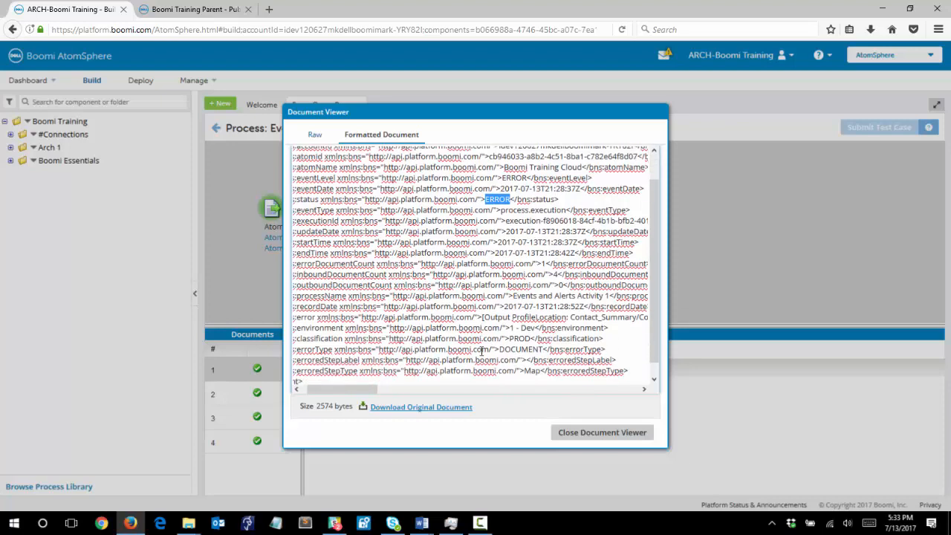
left_click_drag(483, 305, 616, 304)
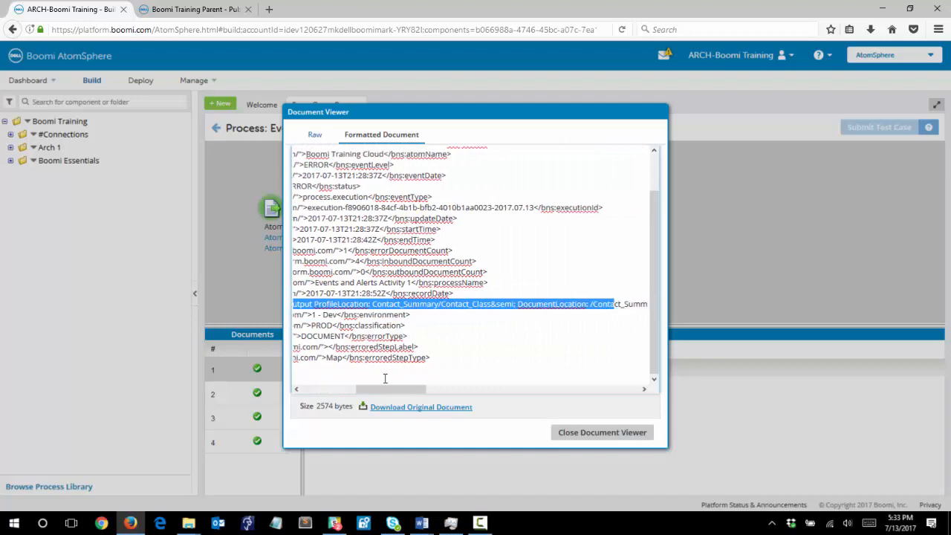
left_click(575, 437)
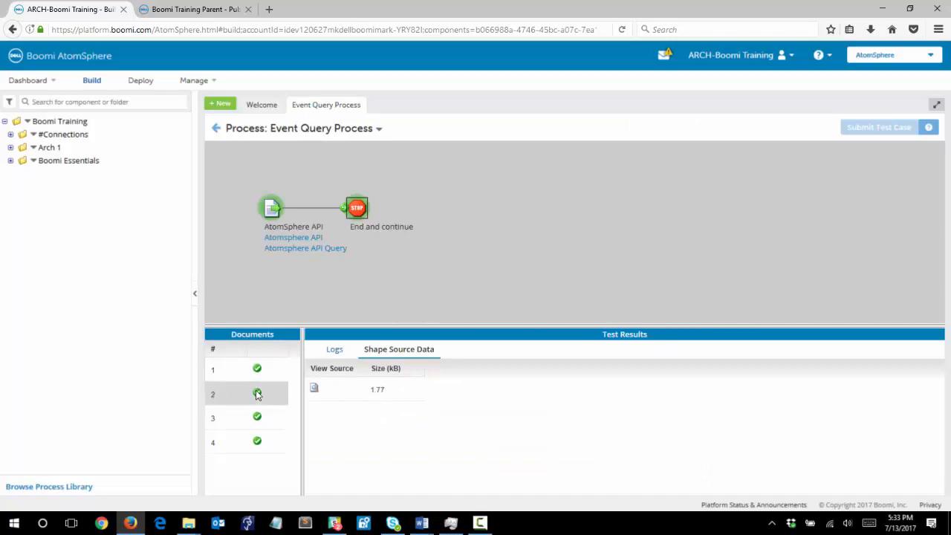
Step: Examine the second test document's source data in the formatted view, then close the document viewer
left_click(315, 390)
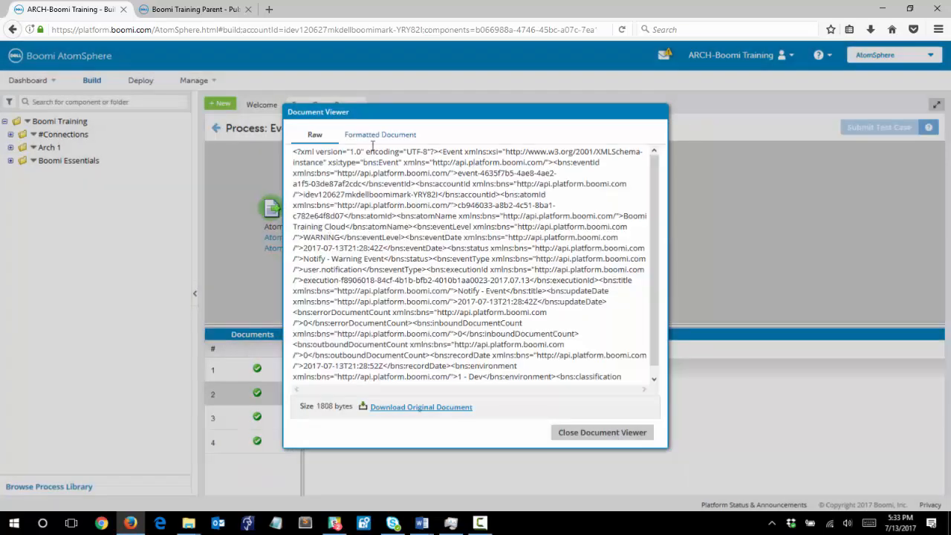
left_click(371, 136)
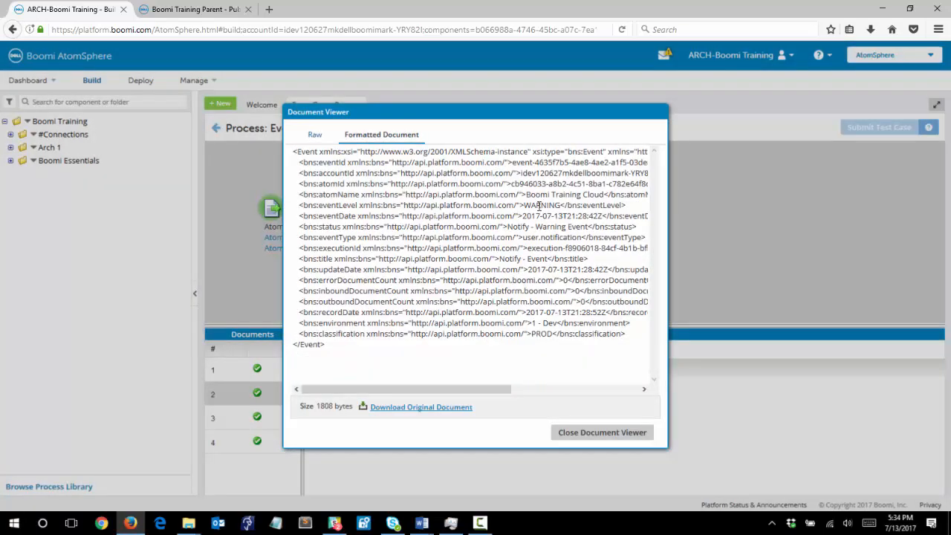
double_click(540, 205)
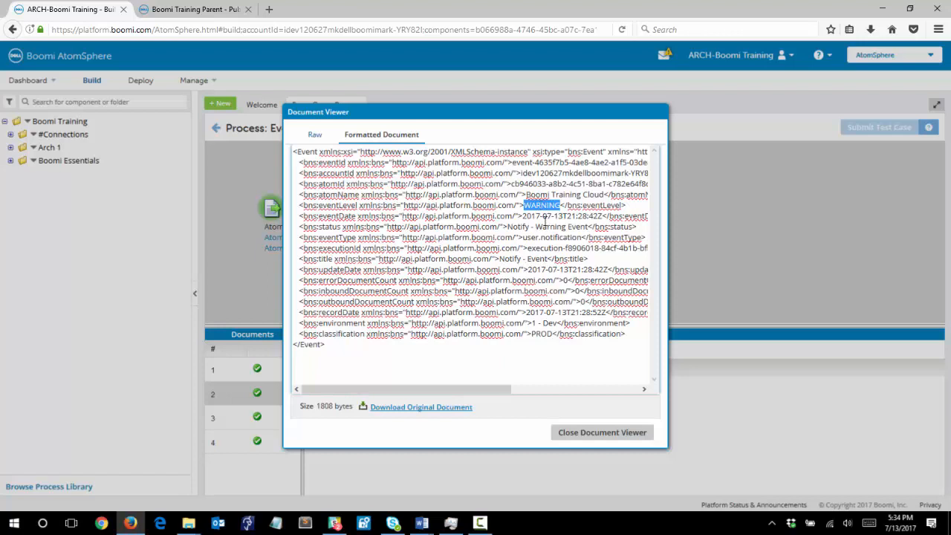
left_click(586, 435)
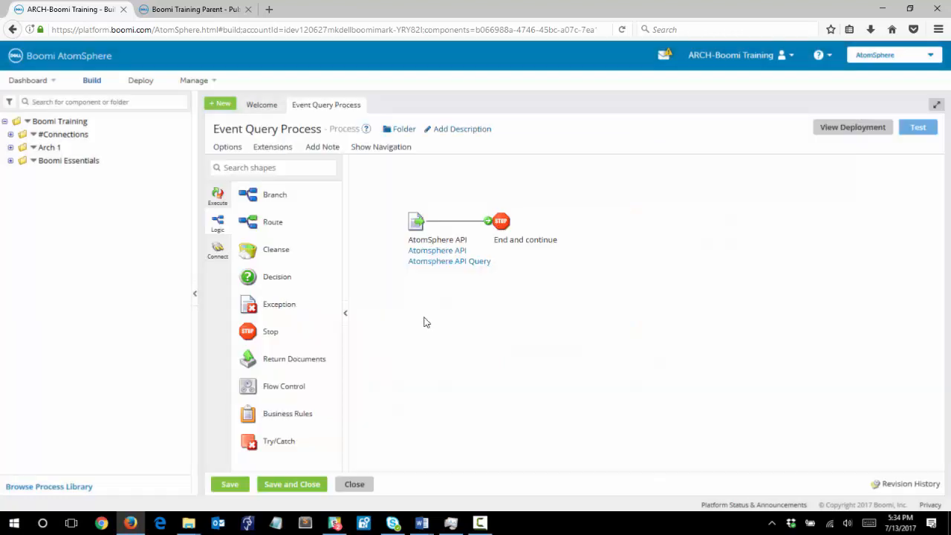